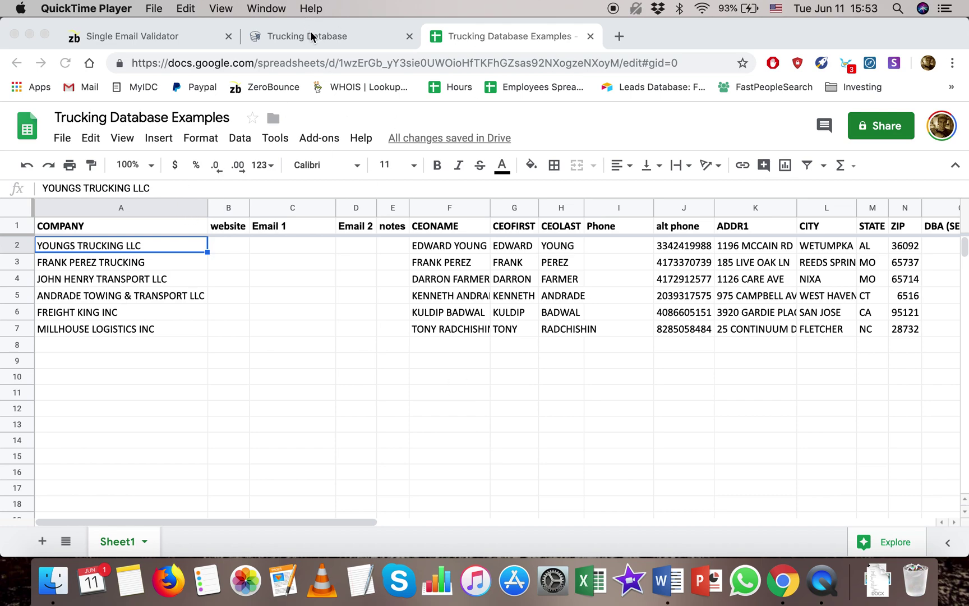
Copy the first company name, YOUNGS TRUCKING LLC, from cell A2
left_click(329, 35)
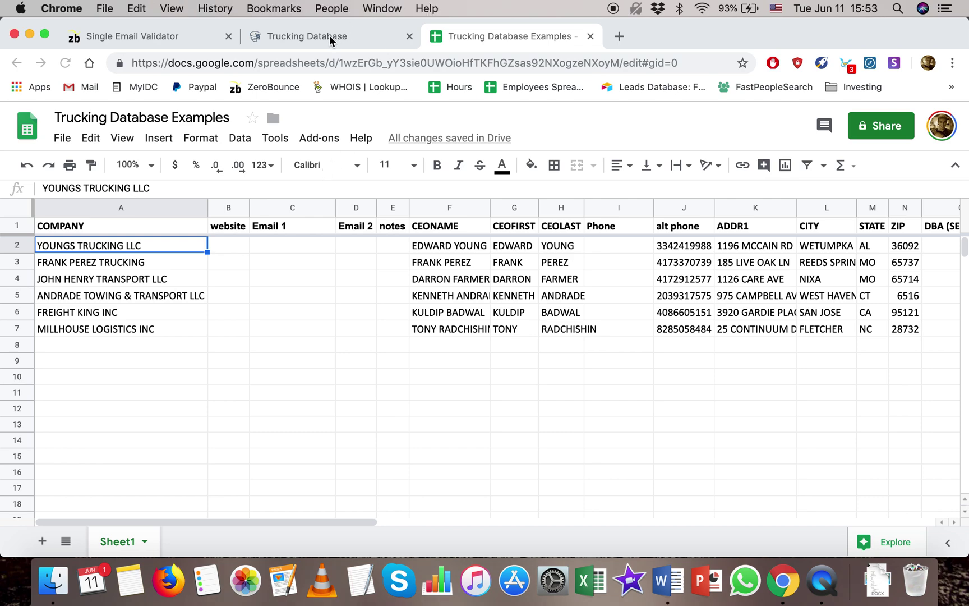
scroll(429, 305, "down", 1)
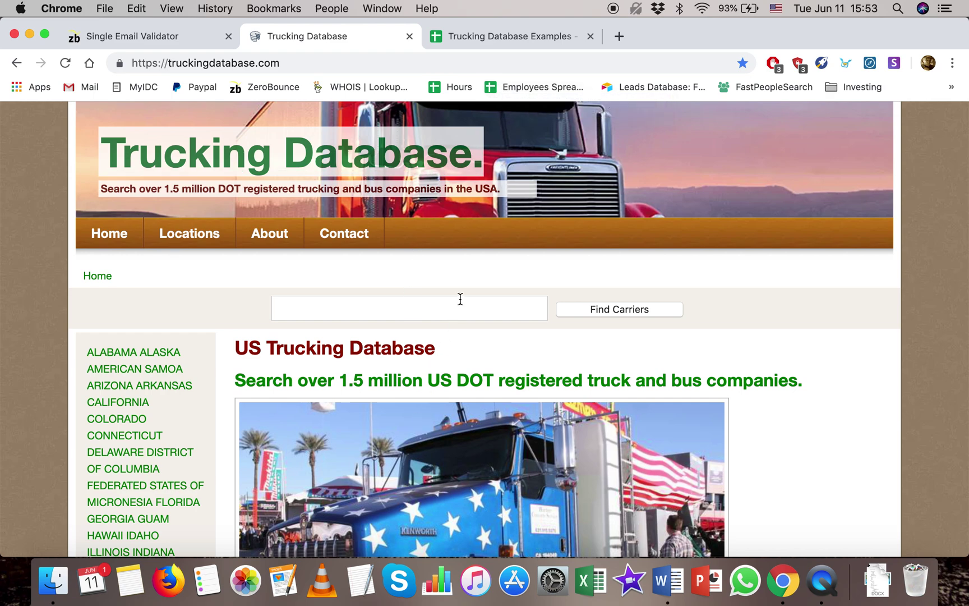
left_click(517, 36)
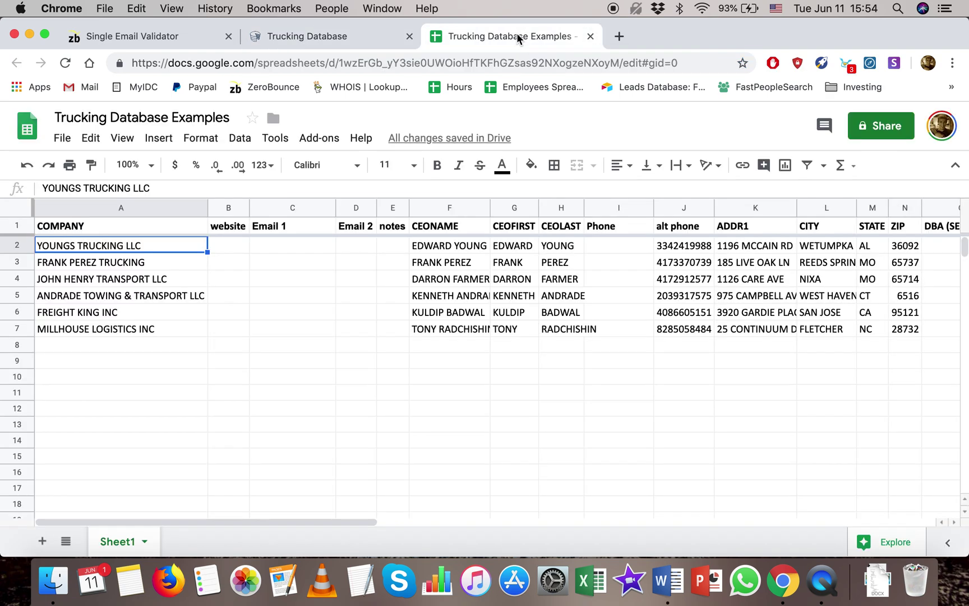
left_click_drag(41, 251, 456, 335)
left_click(230, 358)
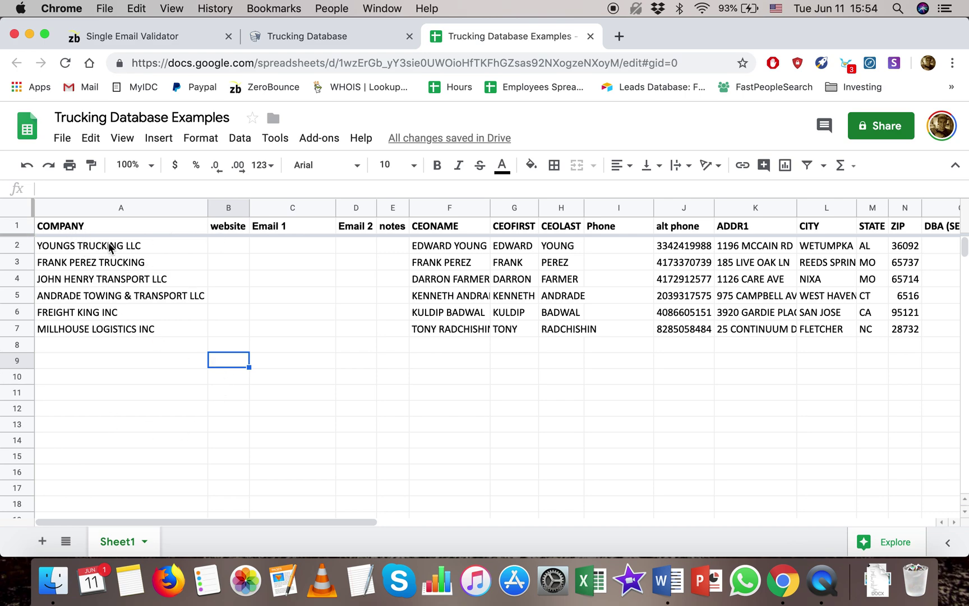
left_click(327, 38)
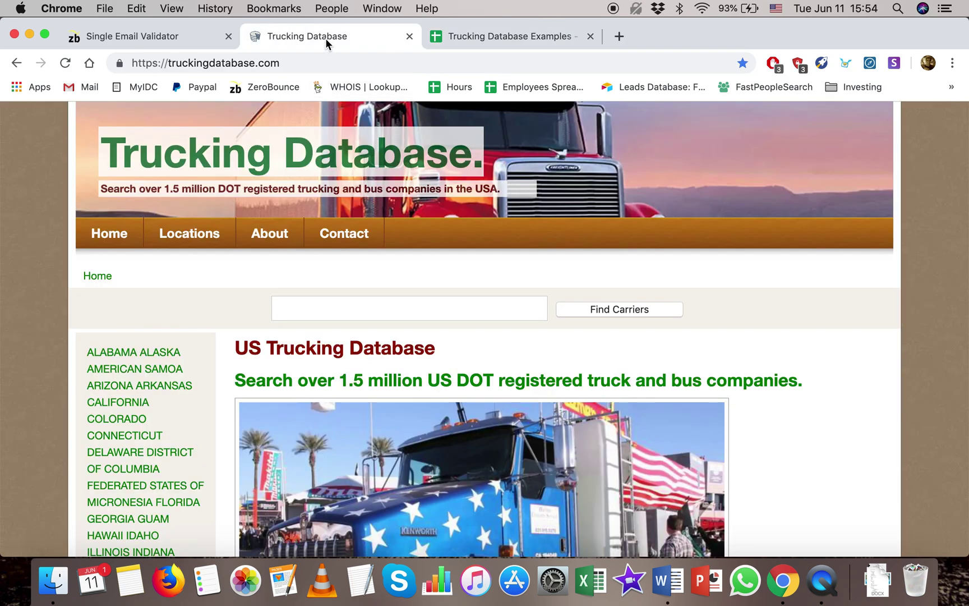
left_click(497, 38)
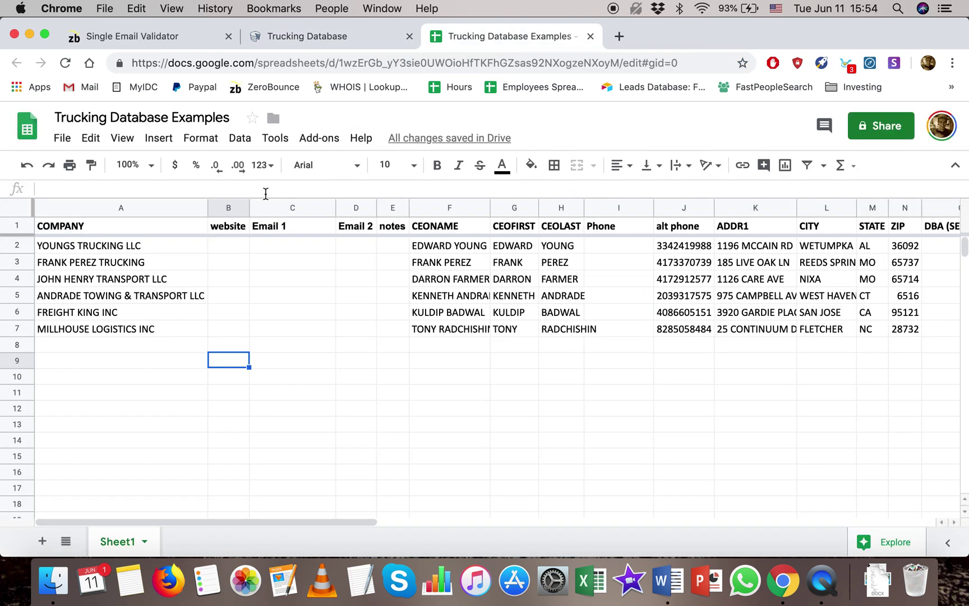
left_click(82, 251)
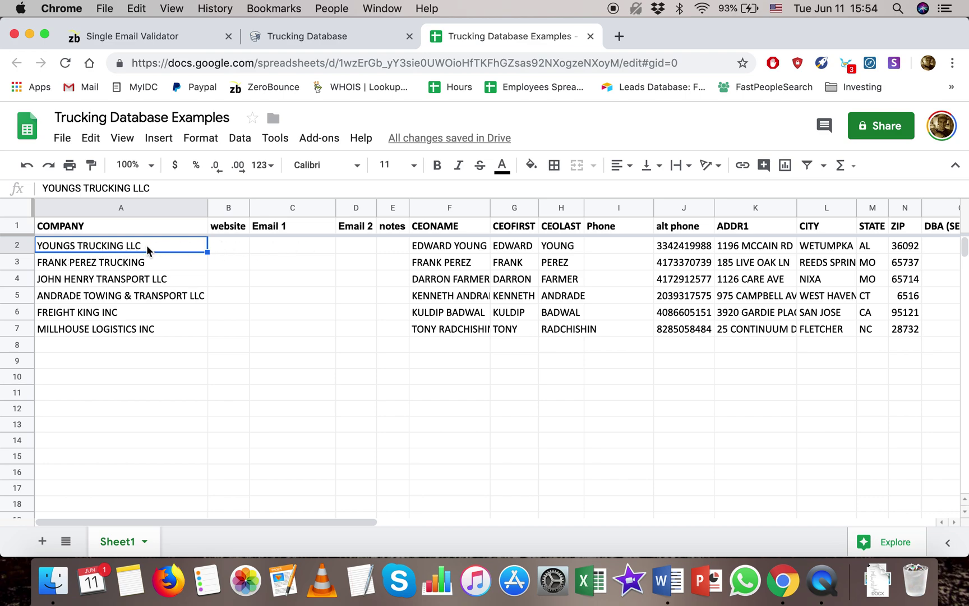
key("super+c")
Search truckingdatabase.com's Find Carriers for YOUNGS TRUCKING LLC
left_click(330, 38)
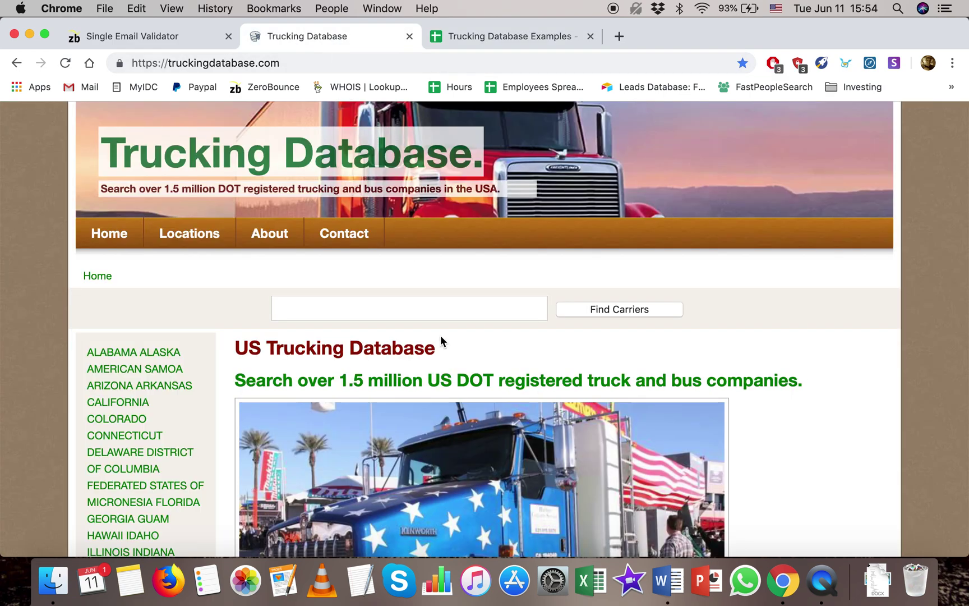
left_click(431, 314)
key("super+v")
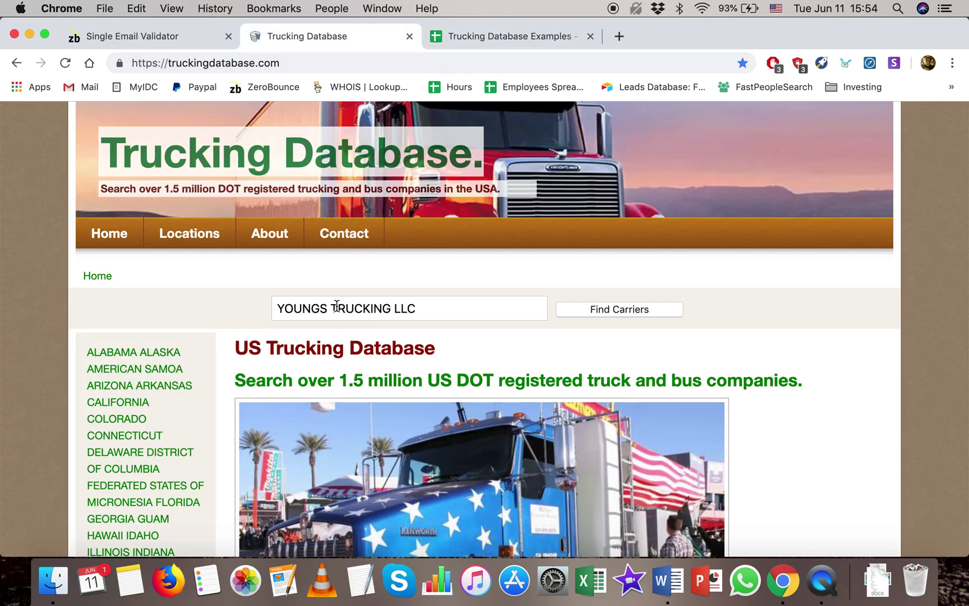
key("Return")
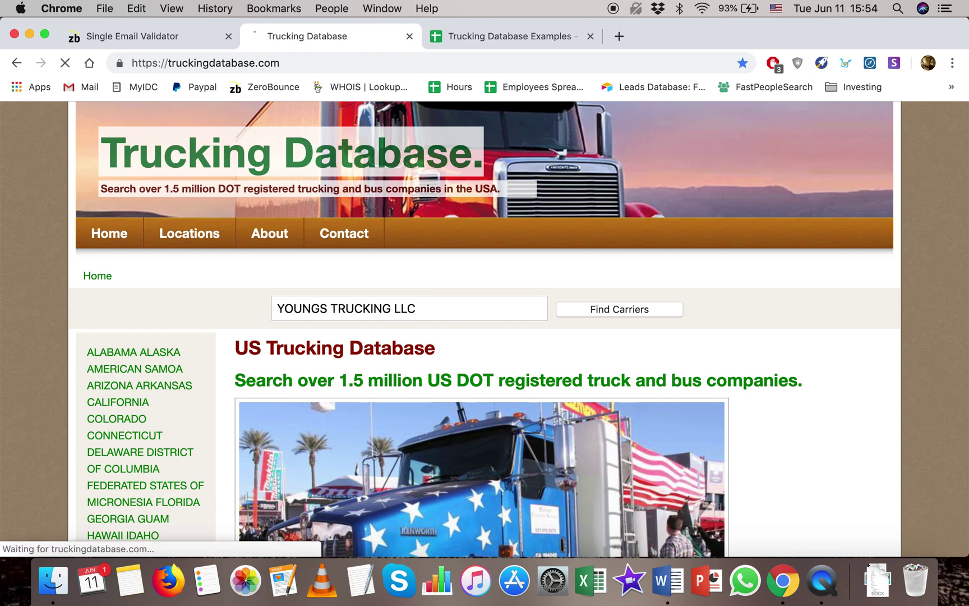
scroll(452, 354, "down", 5)
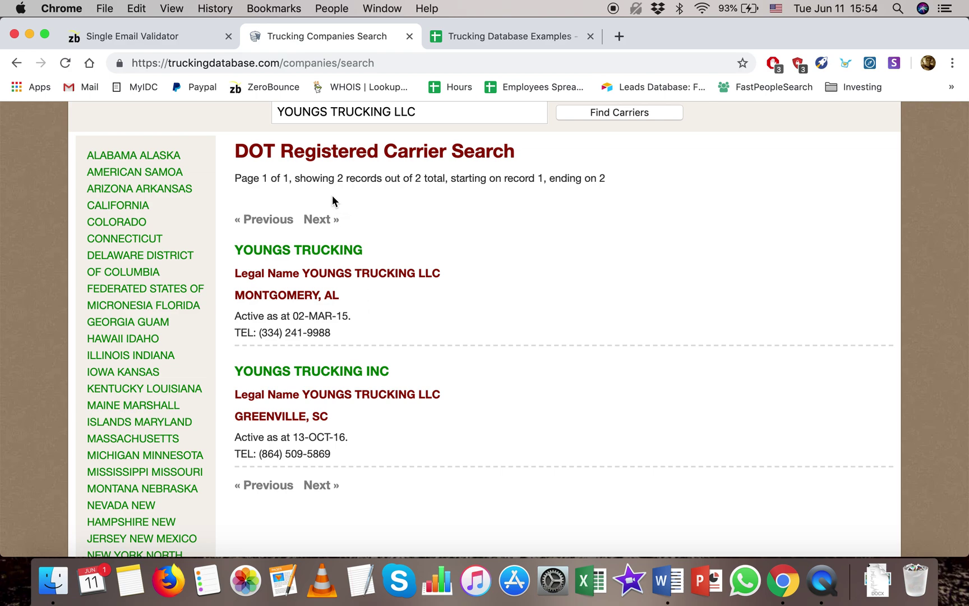
Confirm the state is AL and open the YOUNGS TRUCKING Montgomery, AL record
left_click(473, 36)
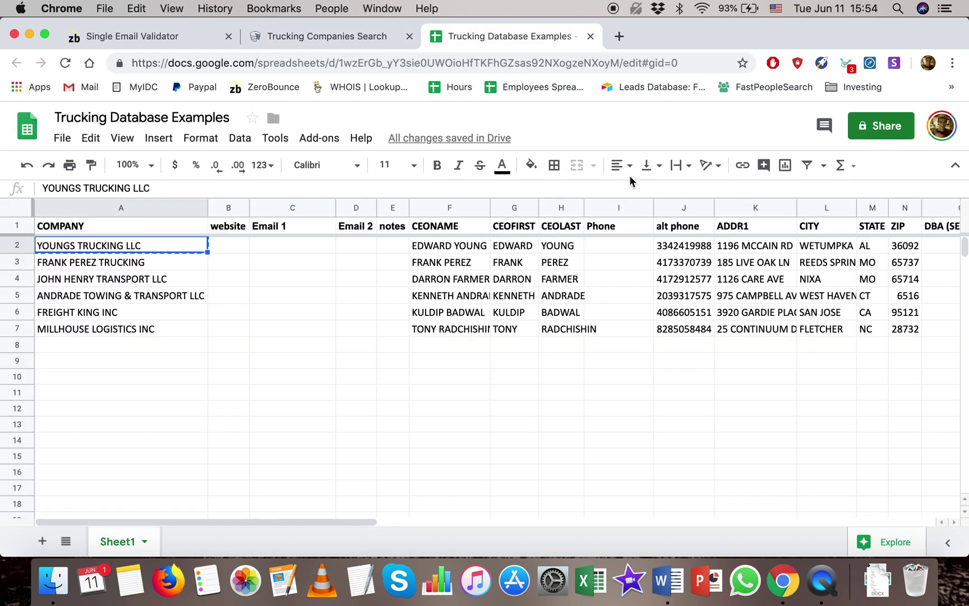
left_click(870, 246)
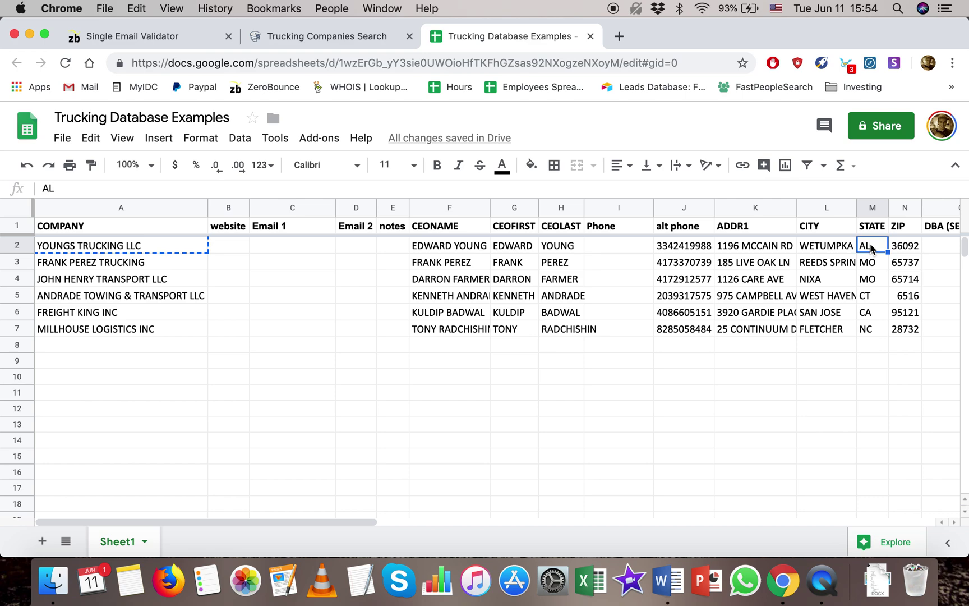
left_click(332, 37)
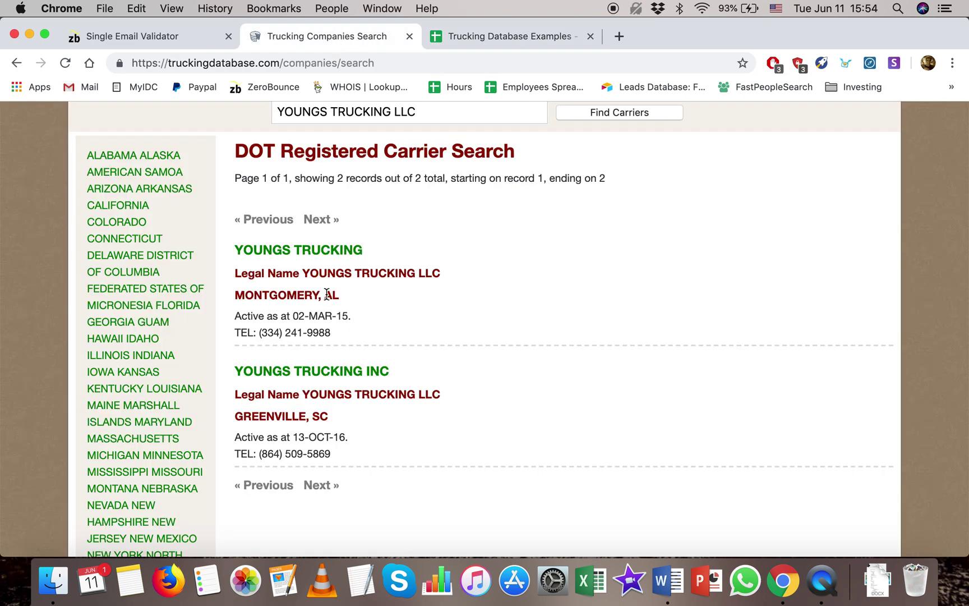
left_click_drag(338, 295, 245, 273)
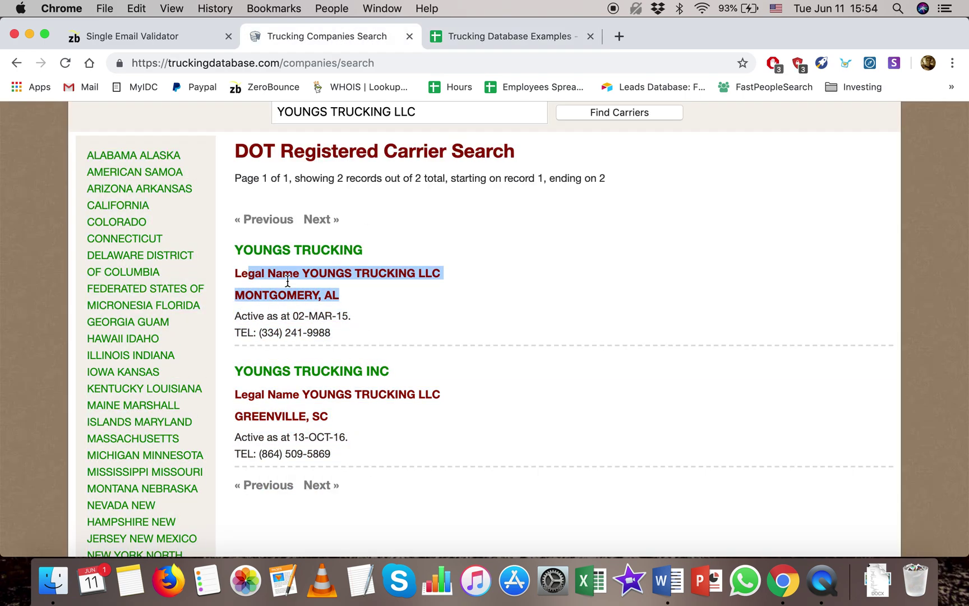
left_click(263, 276)
left_click(311, 258)
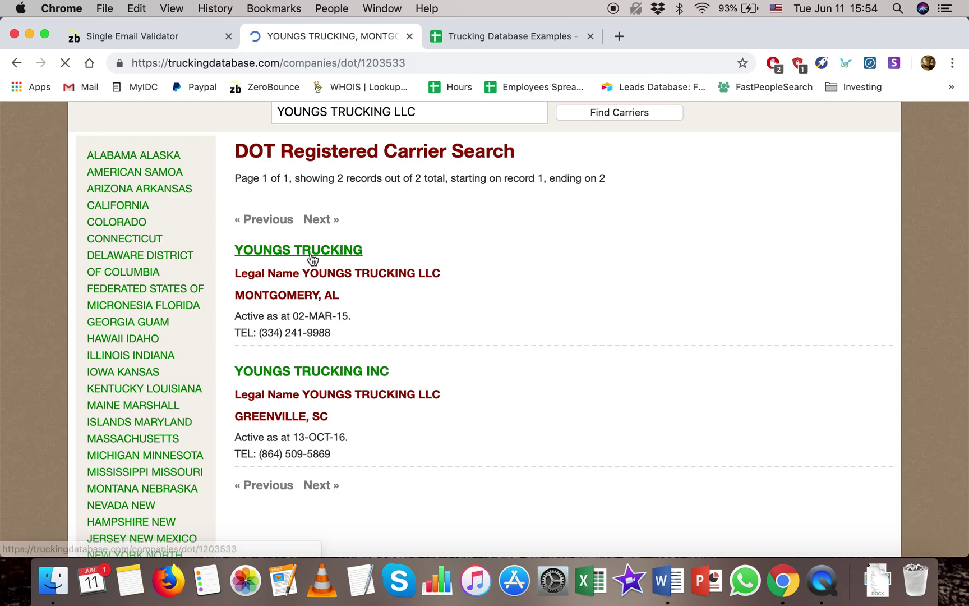
Copy the contact email from the YOUNGS TRUCKING carrier page
scroll(313, 266, "down", 3)
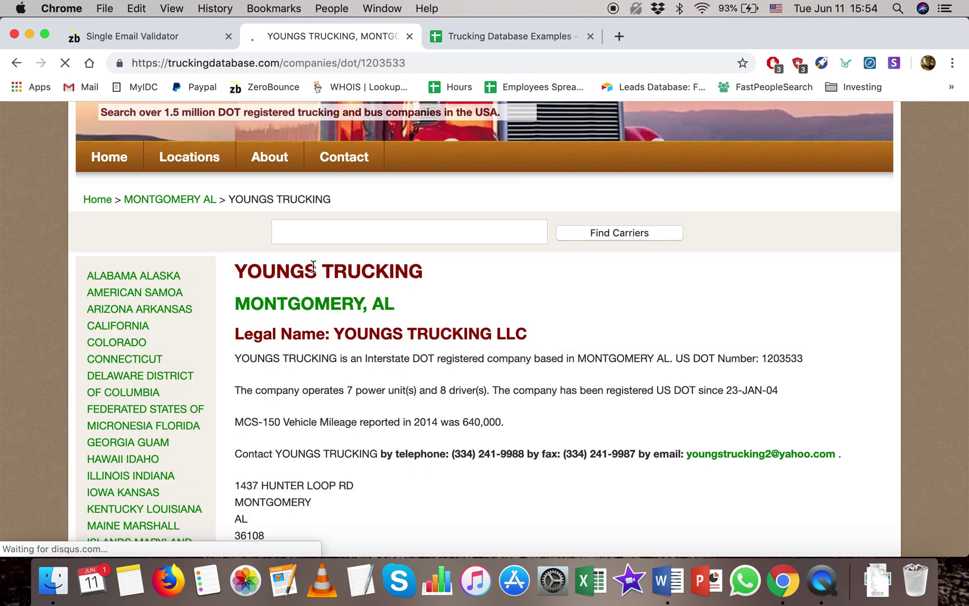
scroll(313, 266, "down", 1)
left_click_drag(235, 319, 599, 419)
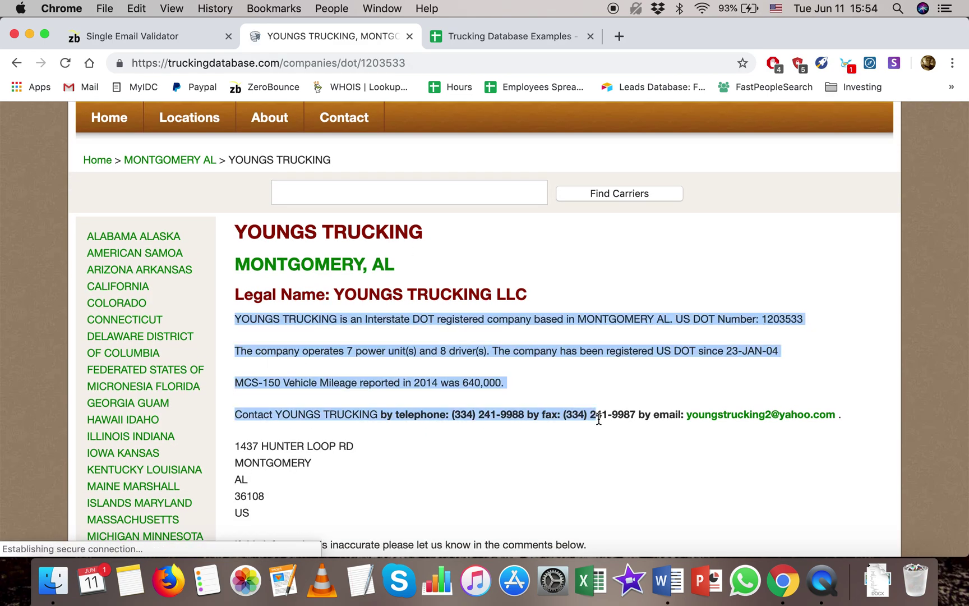
left_click(634, 417)
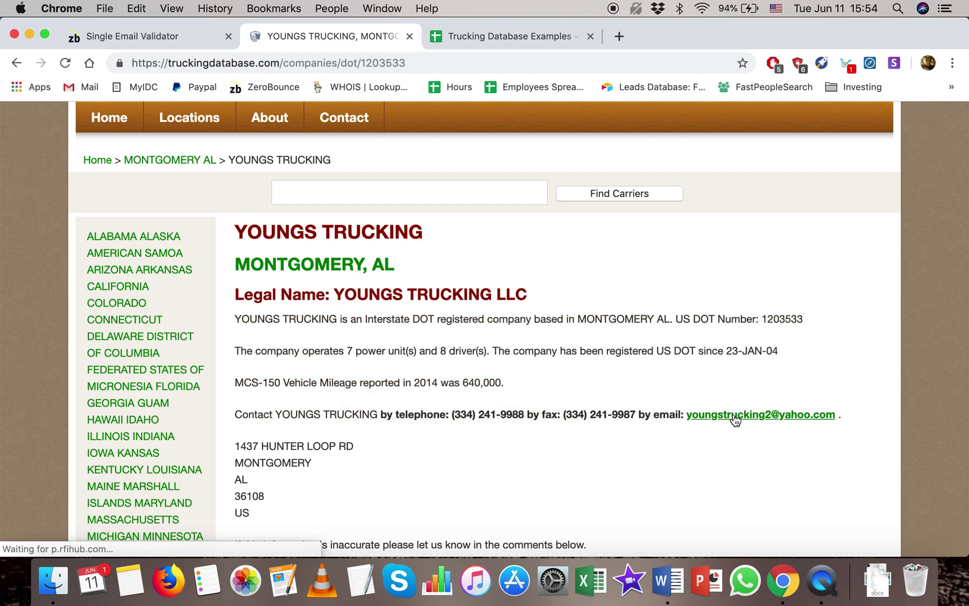
right_click(734, 418)
left_click(608, 412)
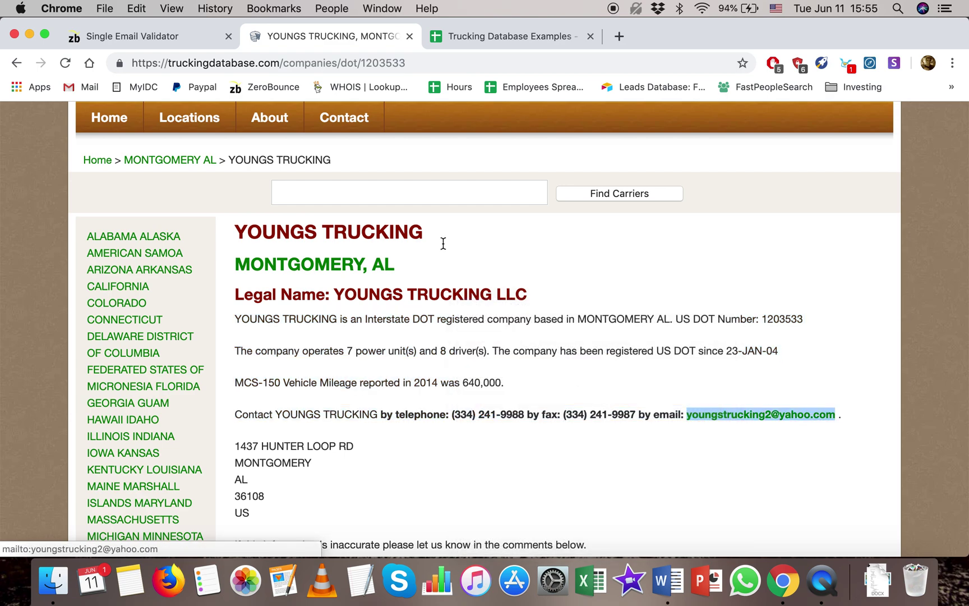
left_click(153, 33)
Validate the copied Youngs Trucking email in ZeroBounce
left_click(558, 448)
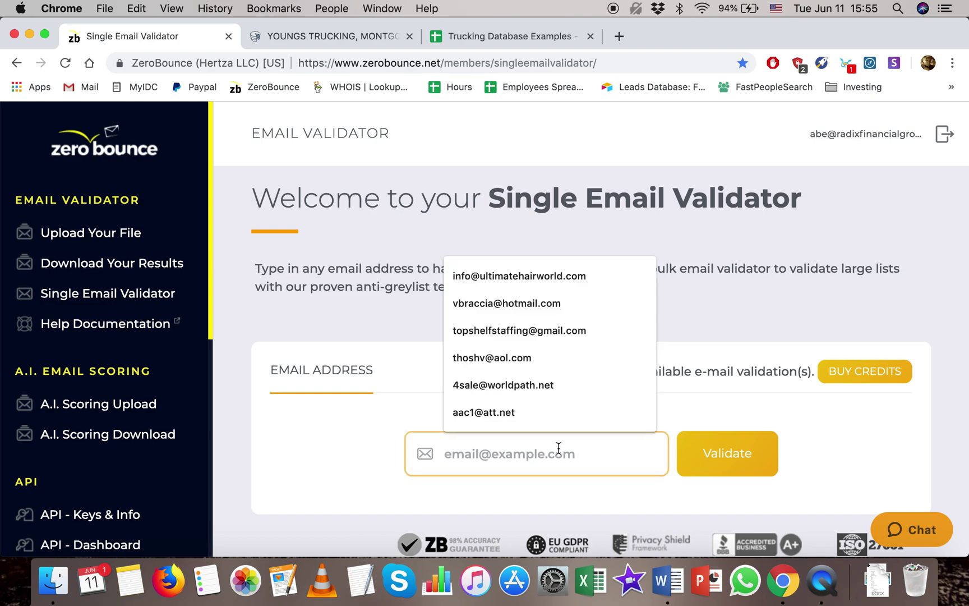
key("super+v")
key("Return")
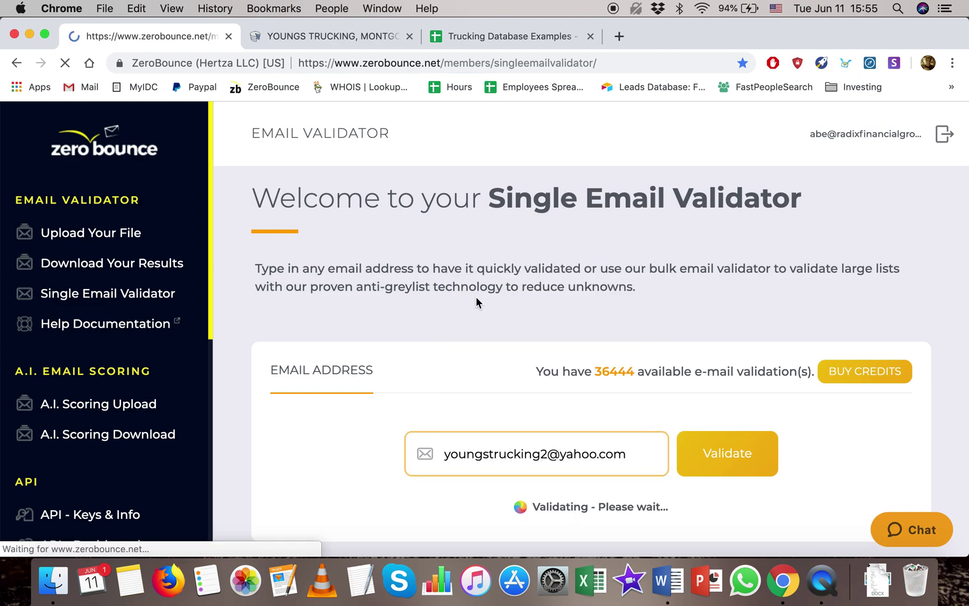
Paste the validated email into cell C2 under Email 1
left_click(476, 36)
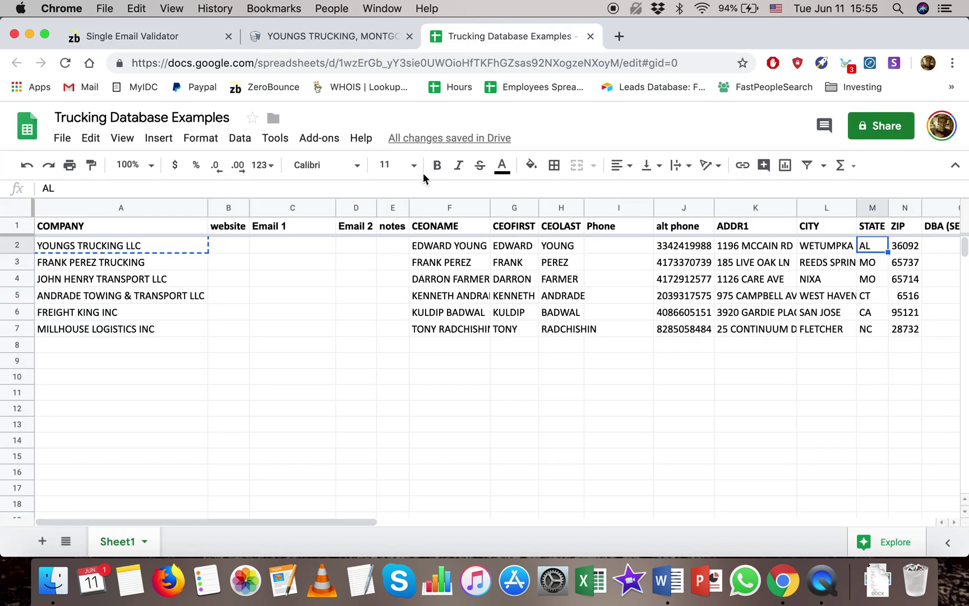
left_click(291, 256)
key("super+v")
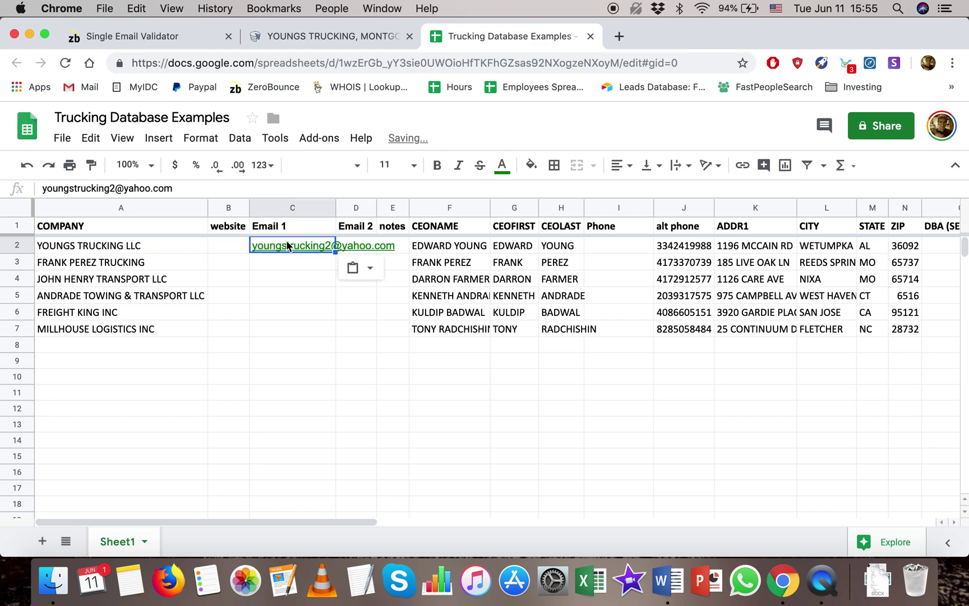
Test the email as a Gmail draft recipient, then remove it
left_click(314, 268)
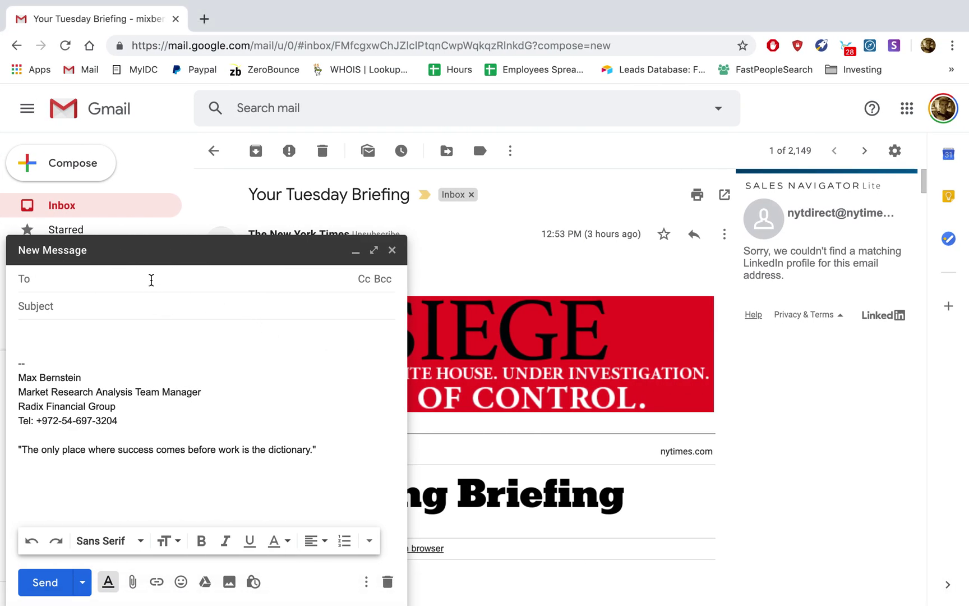
key("super+v")
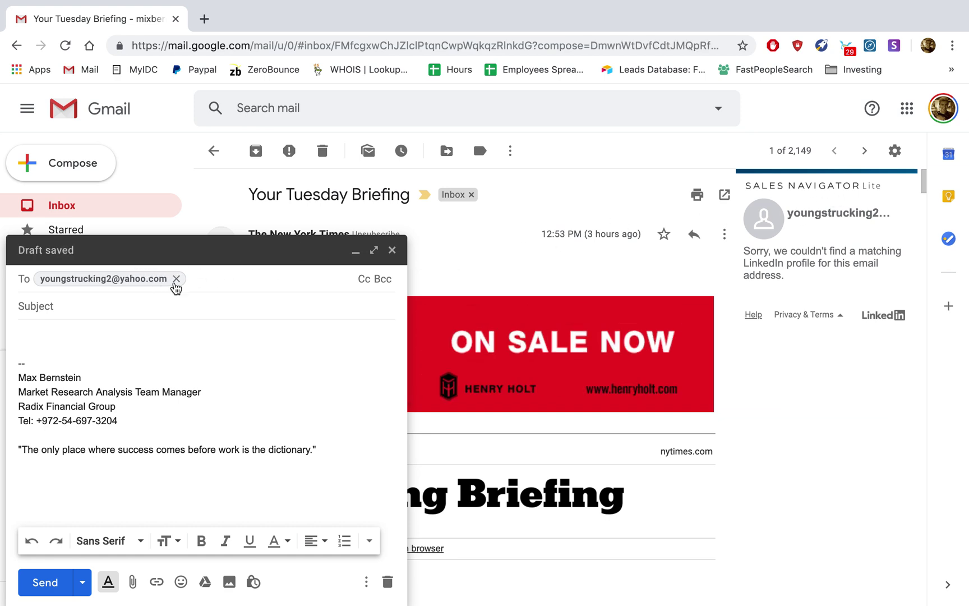
left_click(176, 278)
key("ctrl+Left")
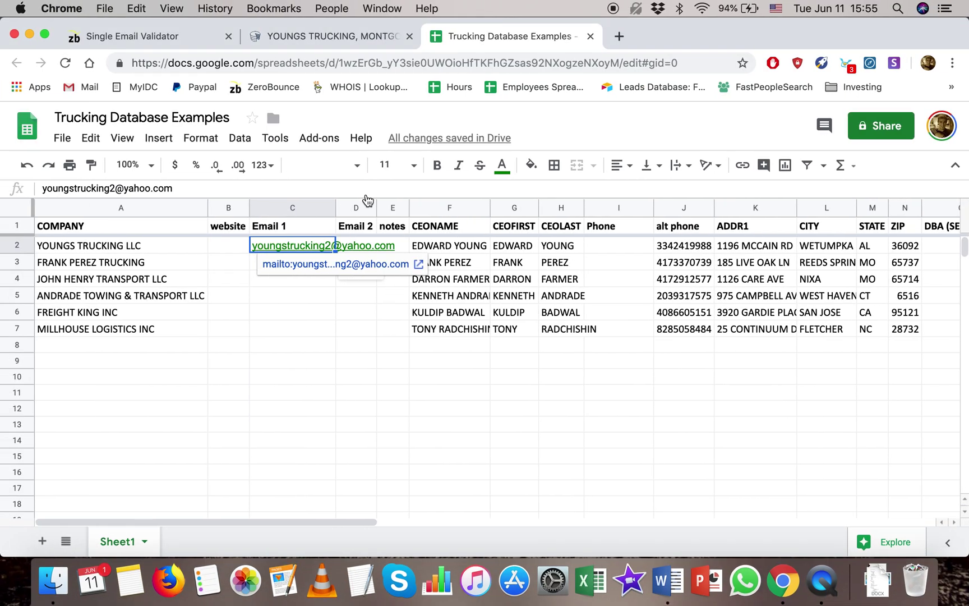
left_click(322, 41)
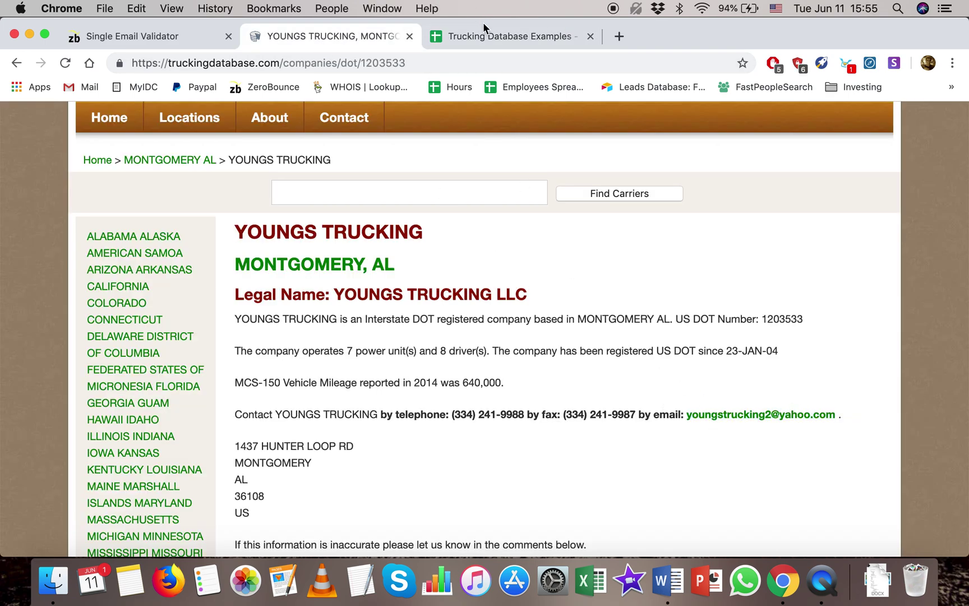
left_click(516, 35)
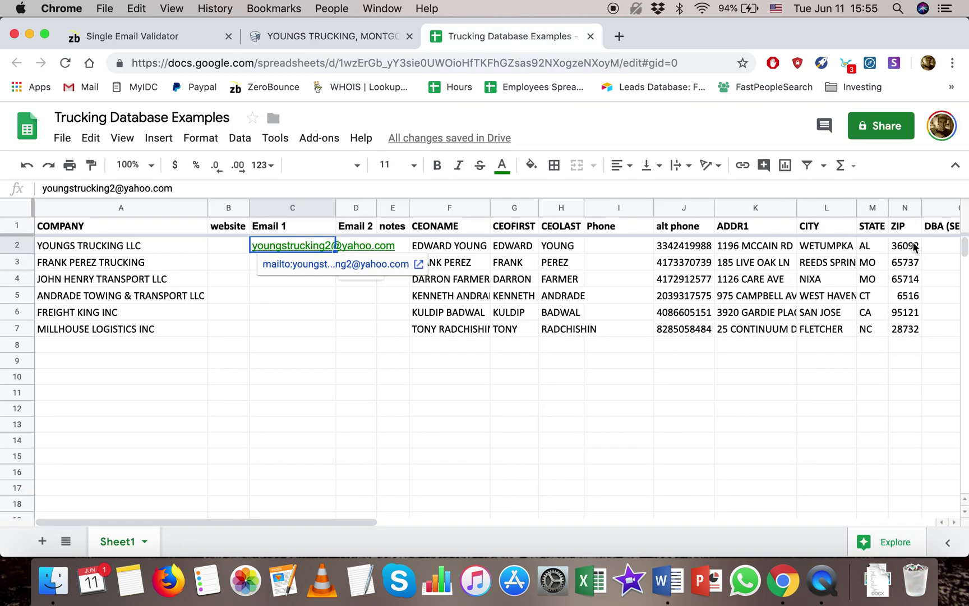
key("ctrl+Right")
key("ctrl+Left")
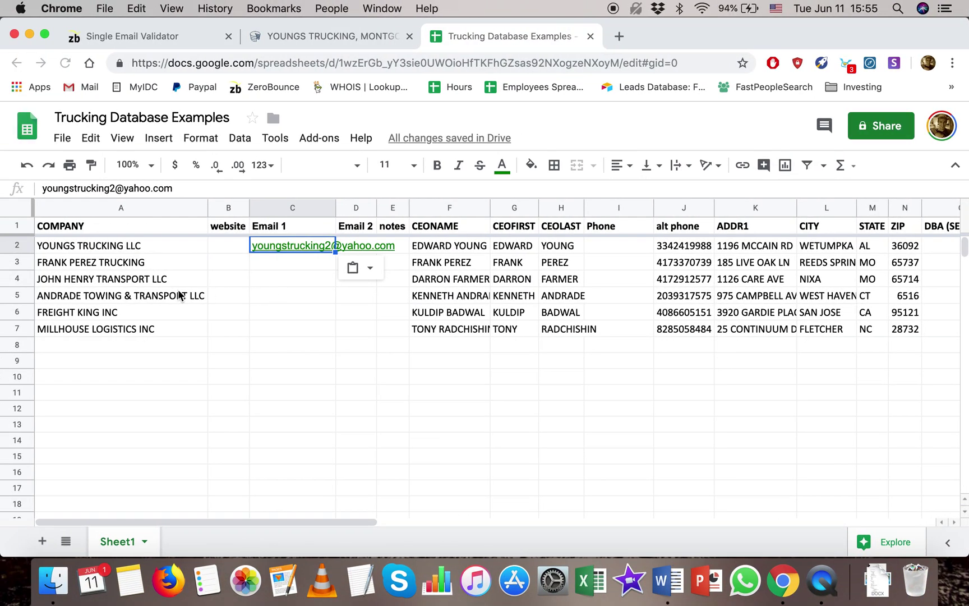
Search Find Carriers for FRANK PEREZ TRUCKING from cell A3
left_click(69, 265)
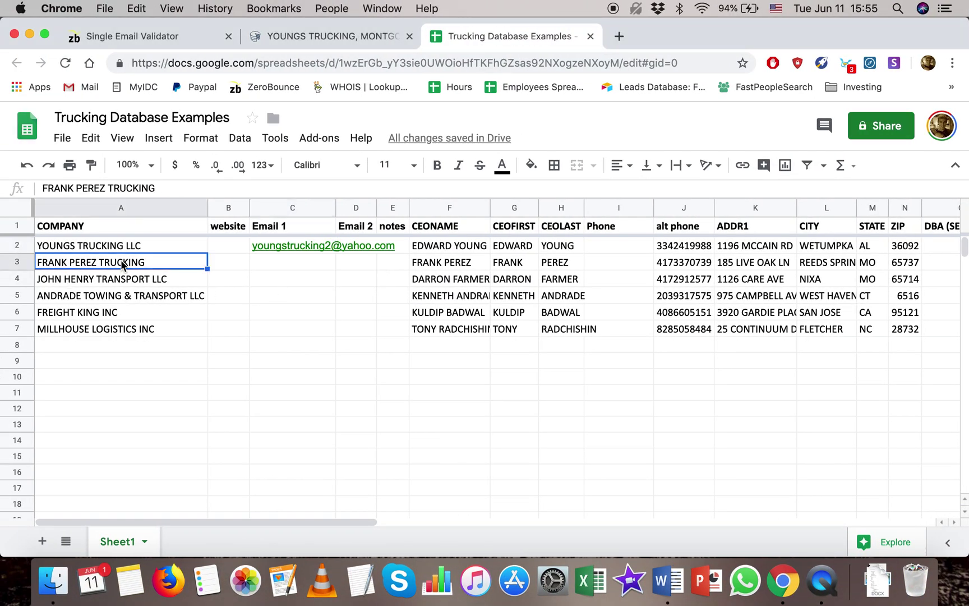
left_click(303, 35)
left_click(362, 197)
key("ctrl+v")
key("Return")
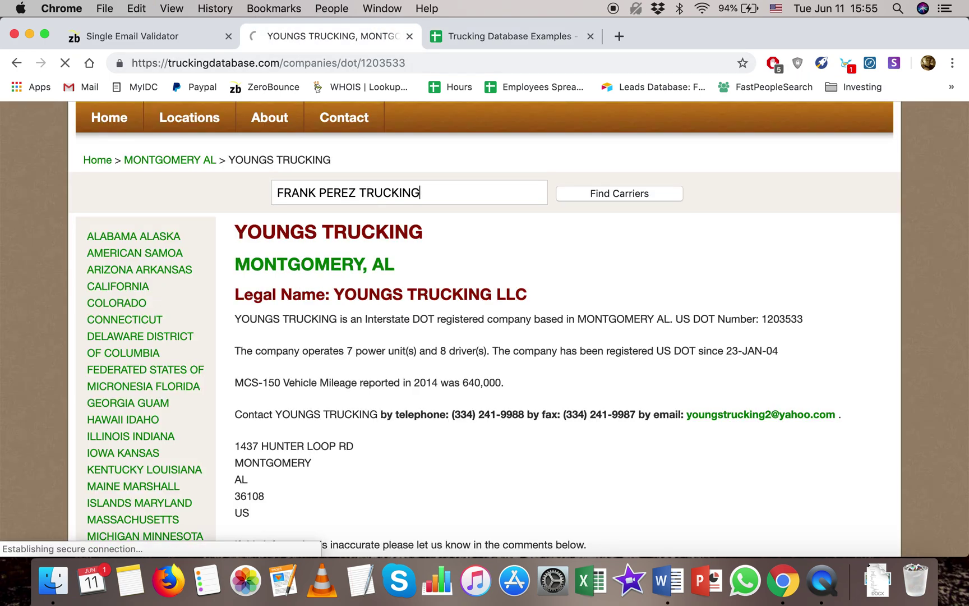
scroll(419, 341, "down", 2)
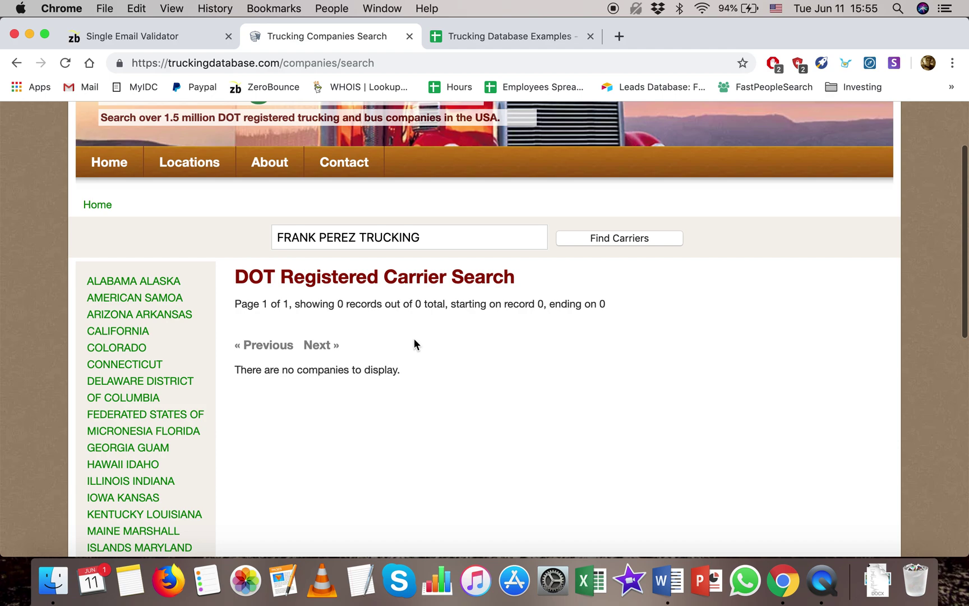
scroll(367, 339, "up", 2)
left_click_drag(359, 296, 442, 295)
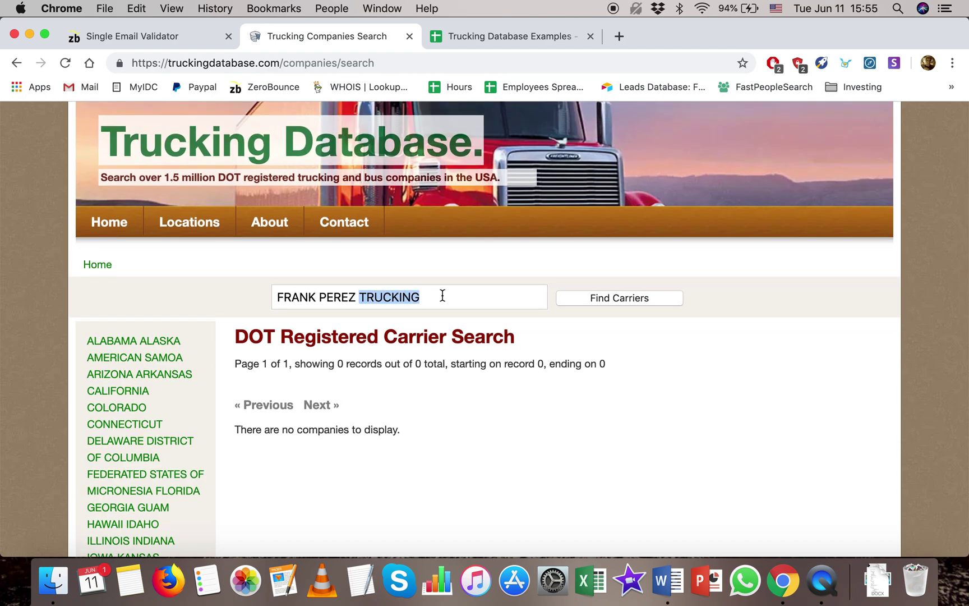
scroll(442, 295, "up", 1)
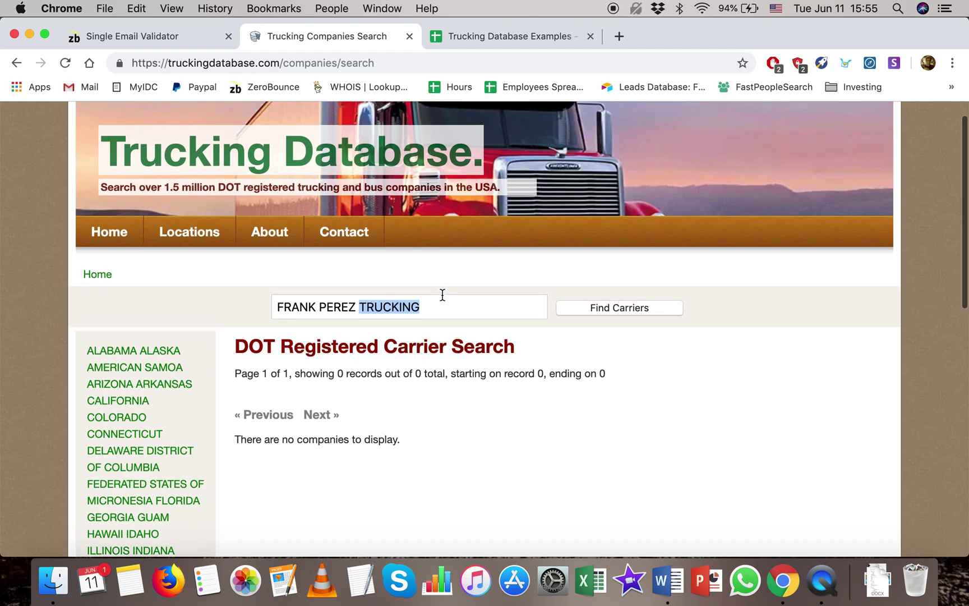
key("BackSpace")
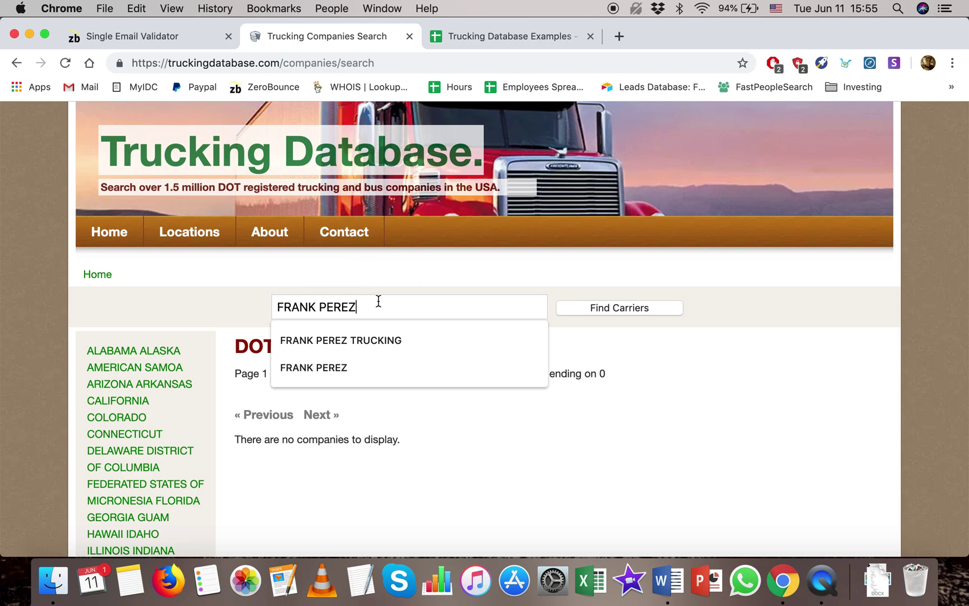
left_click(628, 311)
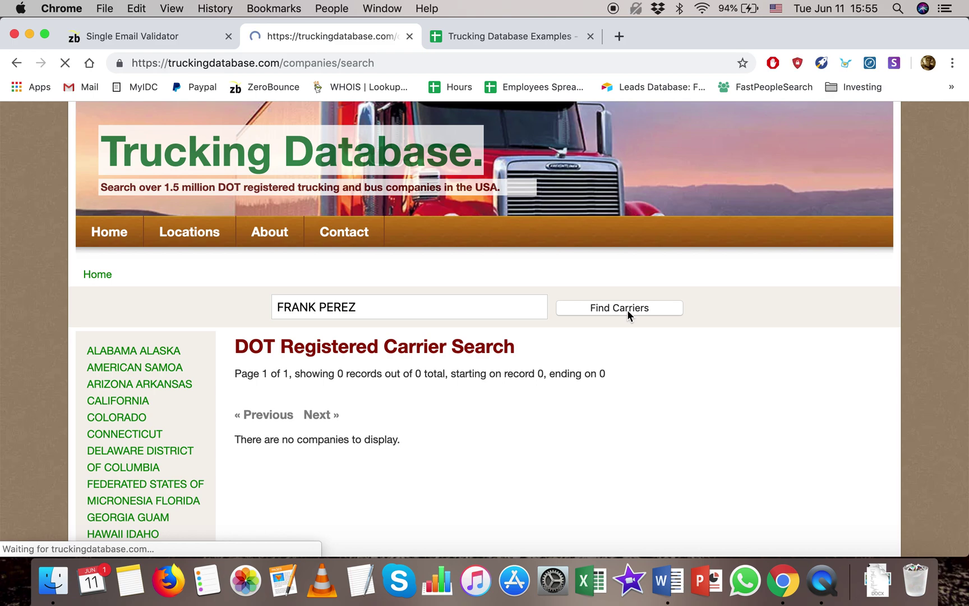
scroll(622, 370, "down", 5)
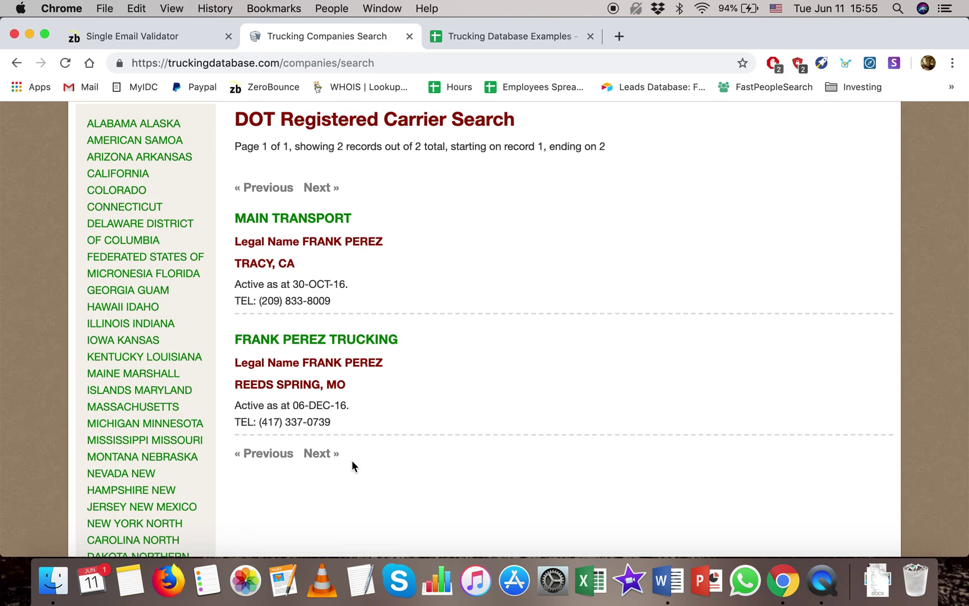
scroll(353, 459, "up", 2)
key("ctrl+Right")
key("ctrl+Left")
Confirm the state is MO and open the Reeds Spring, MO carrier record
left_click(504, 48)
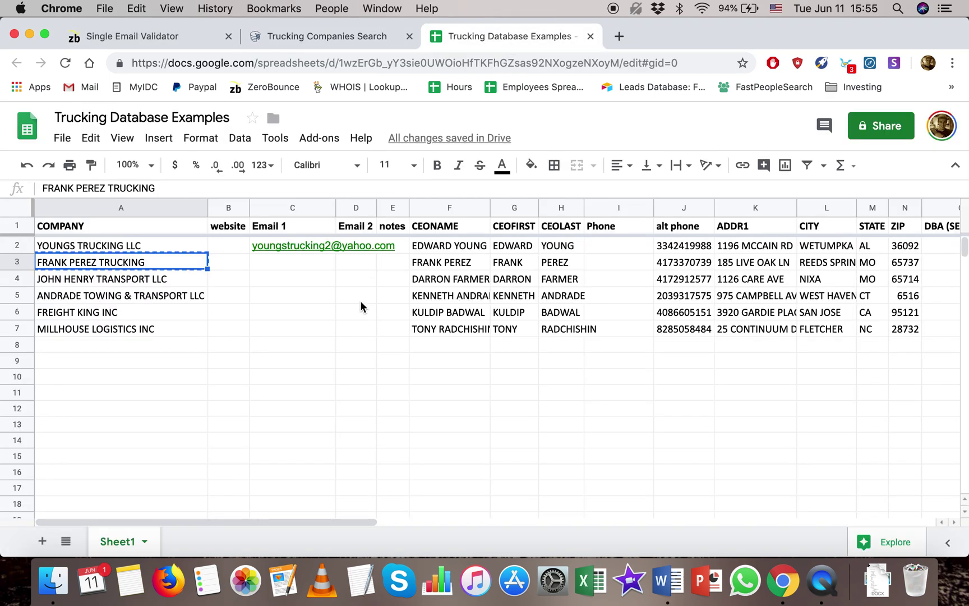
left_click(871, 263)
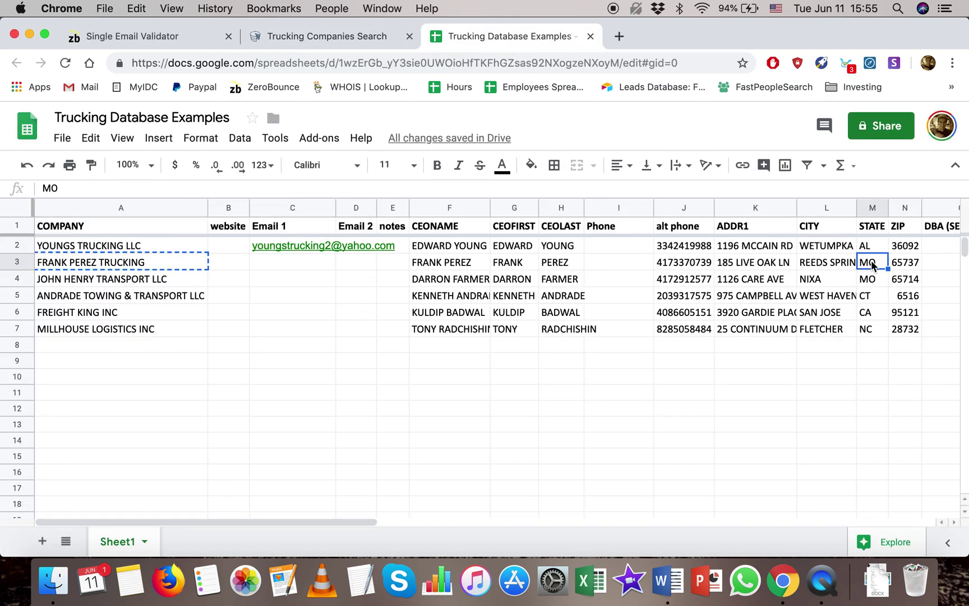
left_click(309, 35)
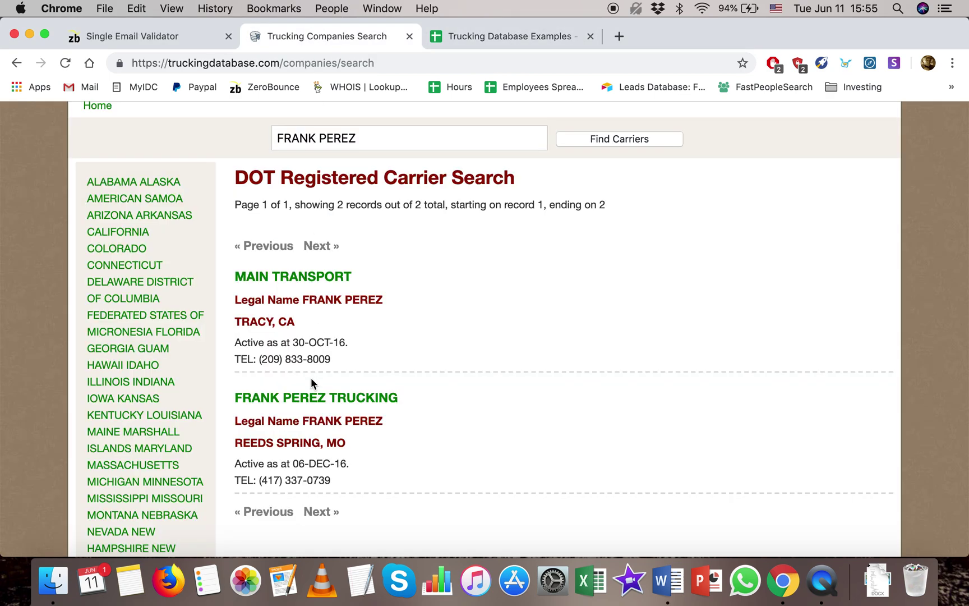
left_click(333, 397)
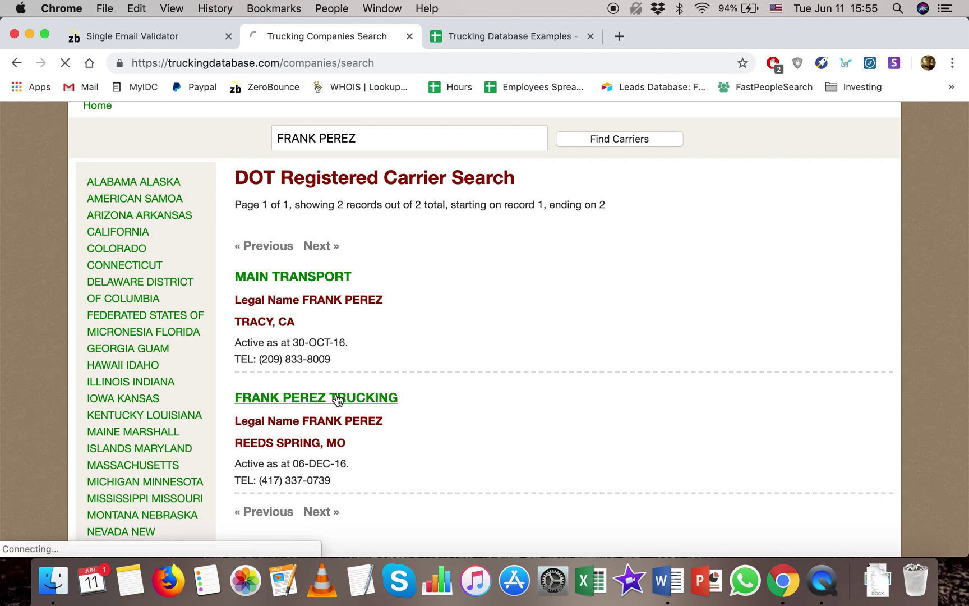
scroll(475, 368, "down", 4)
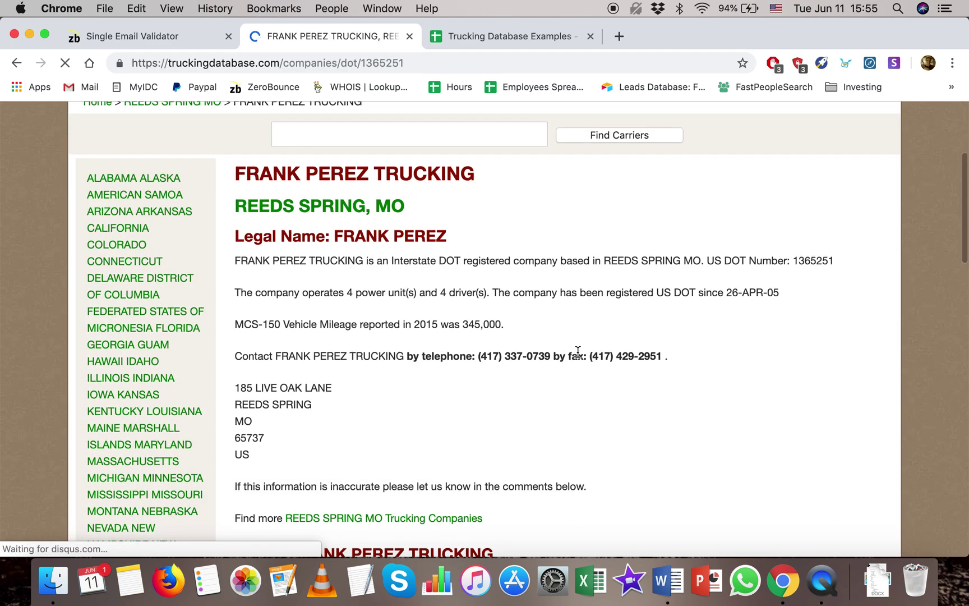
left_click_drag(578, 356, 893, 347)
left_click(829, 372)
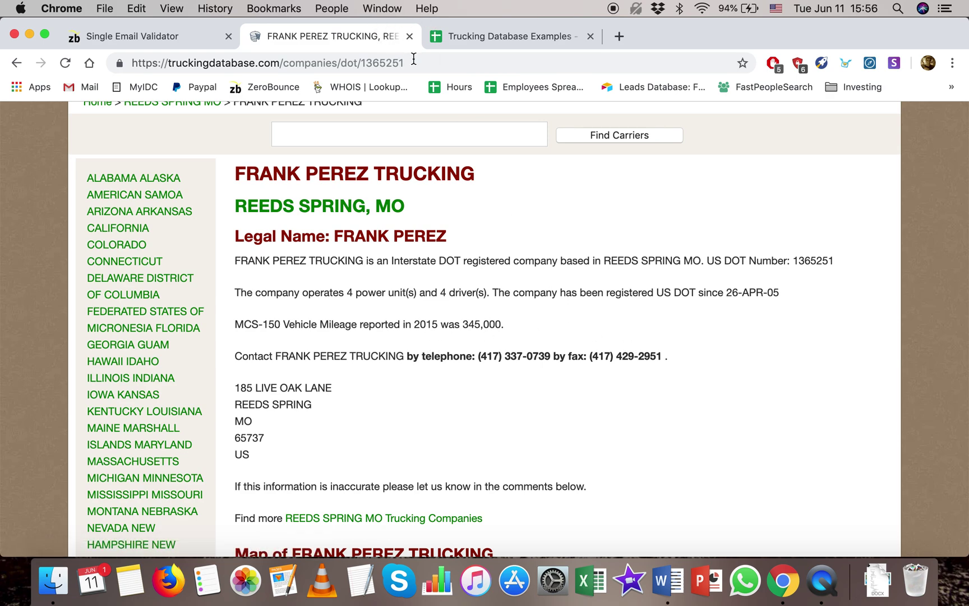
scroll(437, 224, "up", 4)
left_click(488, 38)
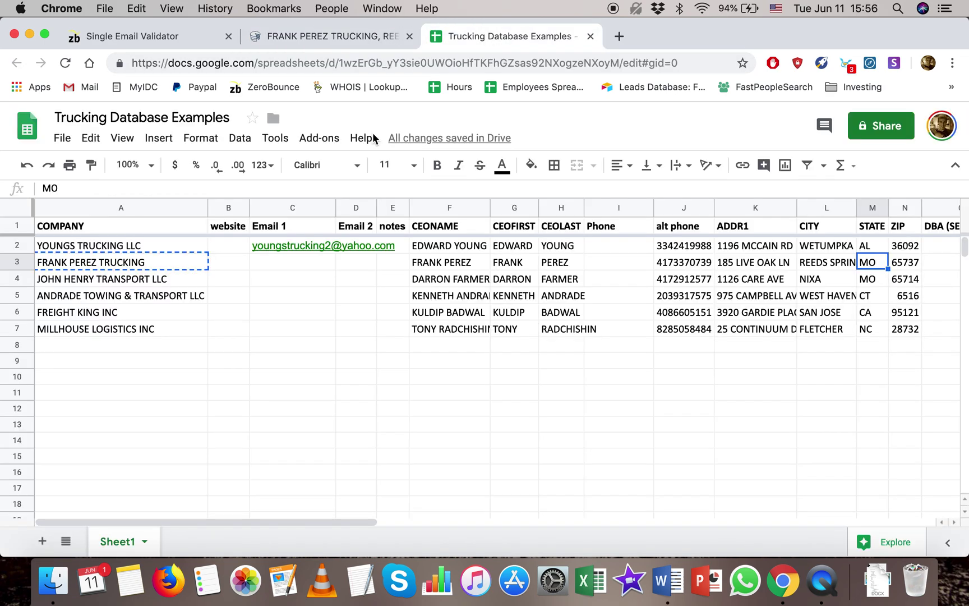
left_click(115, 268)
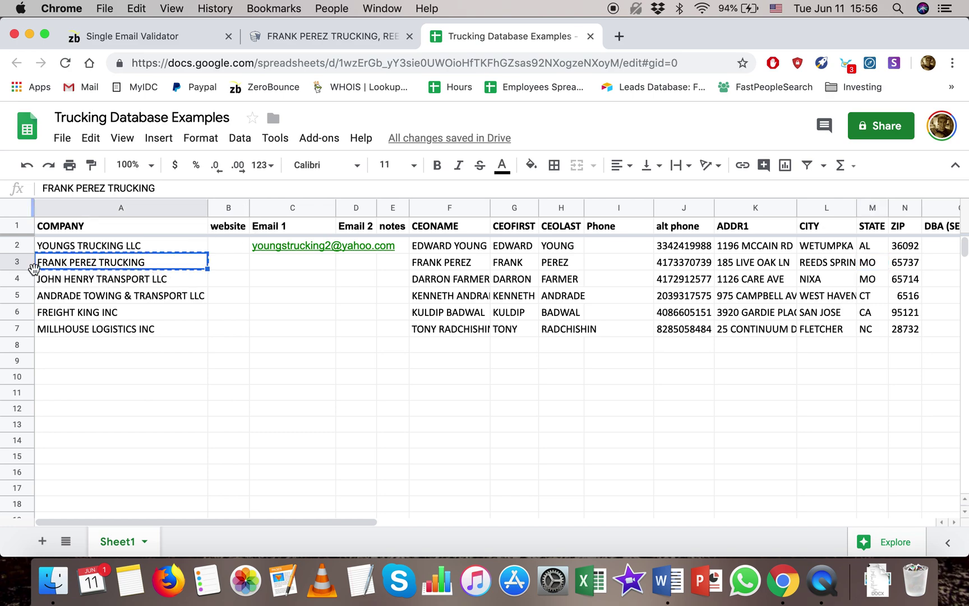
left_click(103, 281)
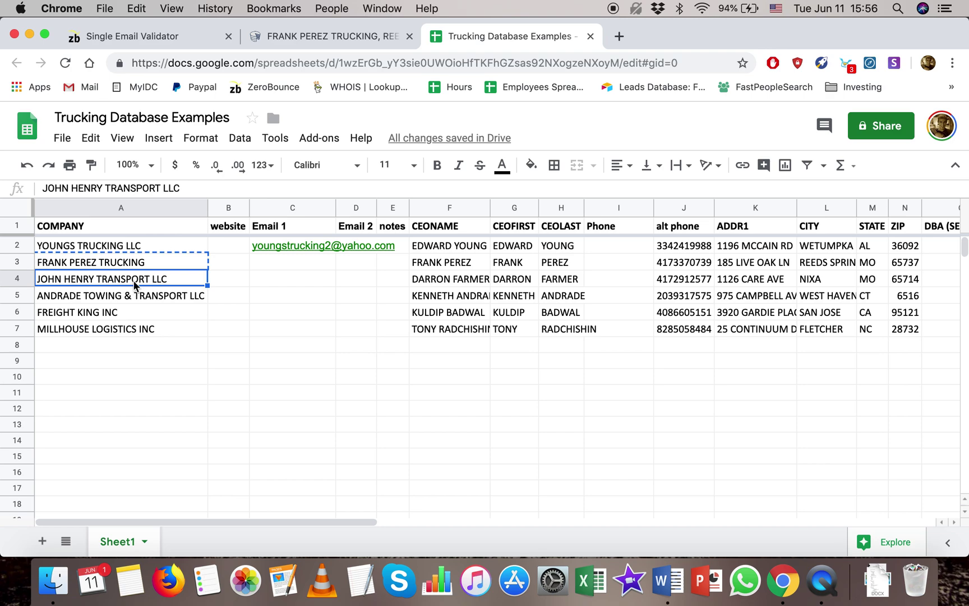
Search Find Carriers for JOHN HENRY TRANSPORT LLC
left_click(320, 37)
left_click(322, 338)
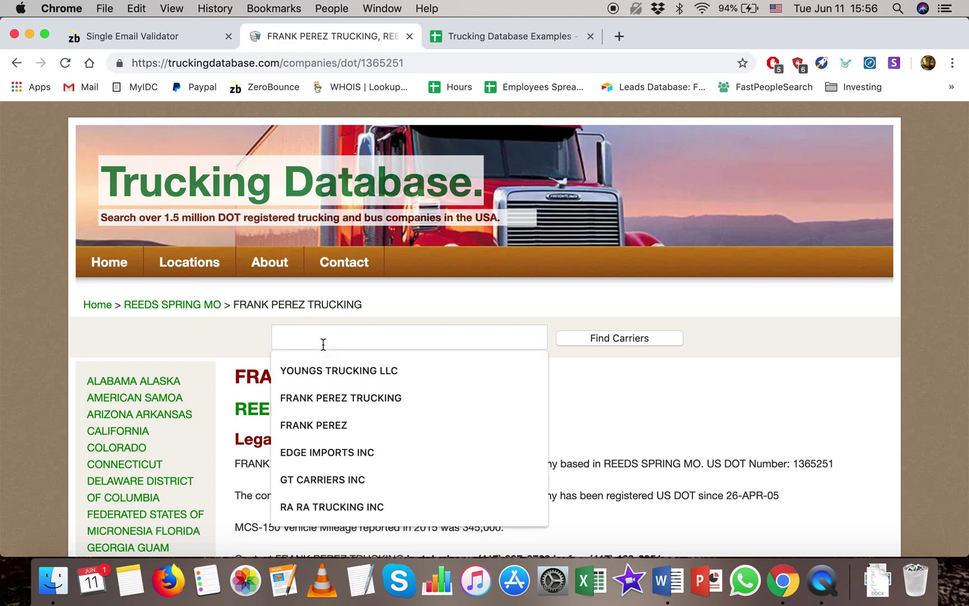
type("JOHN HENRY TRANSPORT LLC")
key("Return")
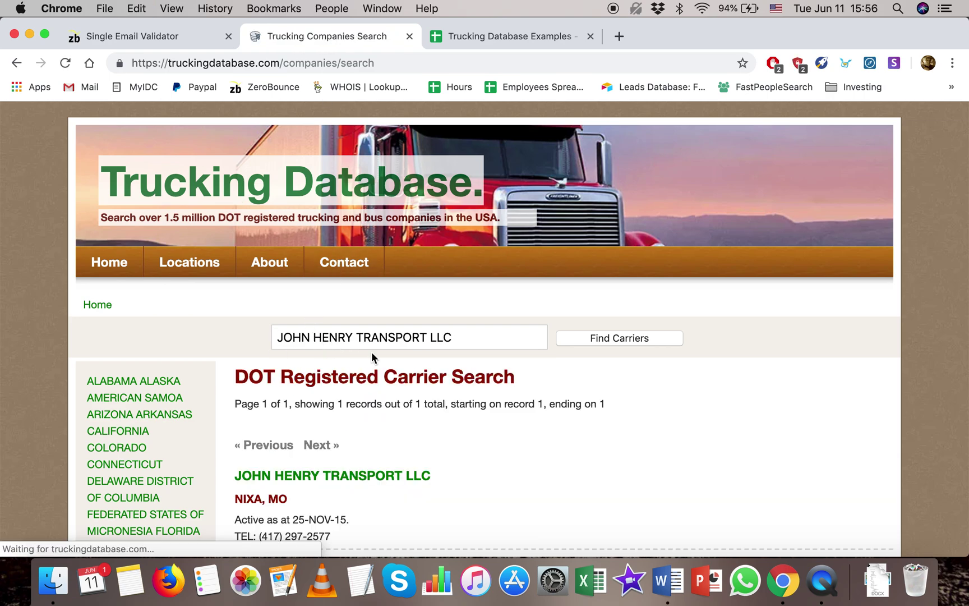
scroll(371, 351, "down", 3)
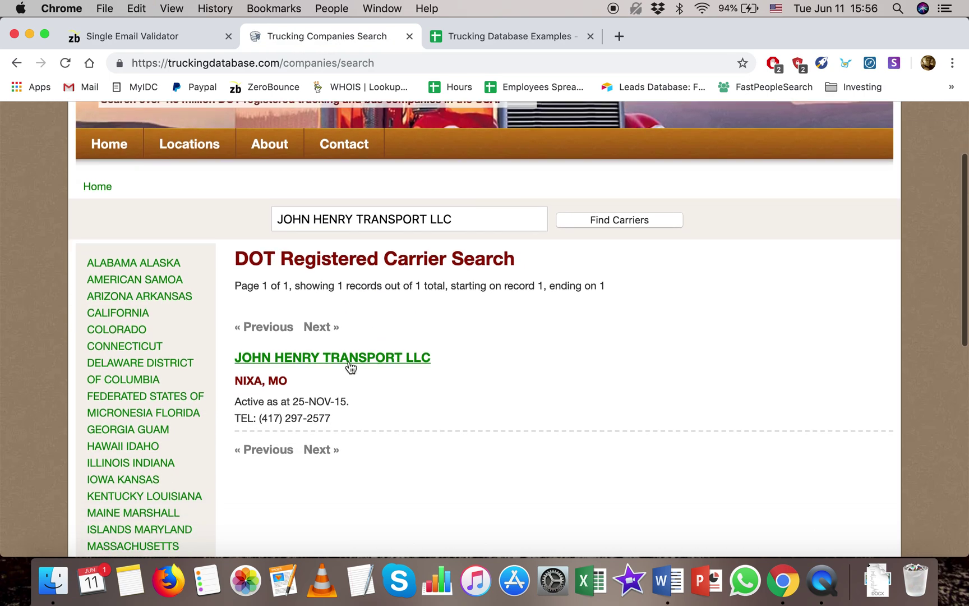
left_click(476, 37)
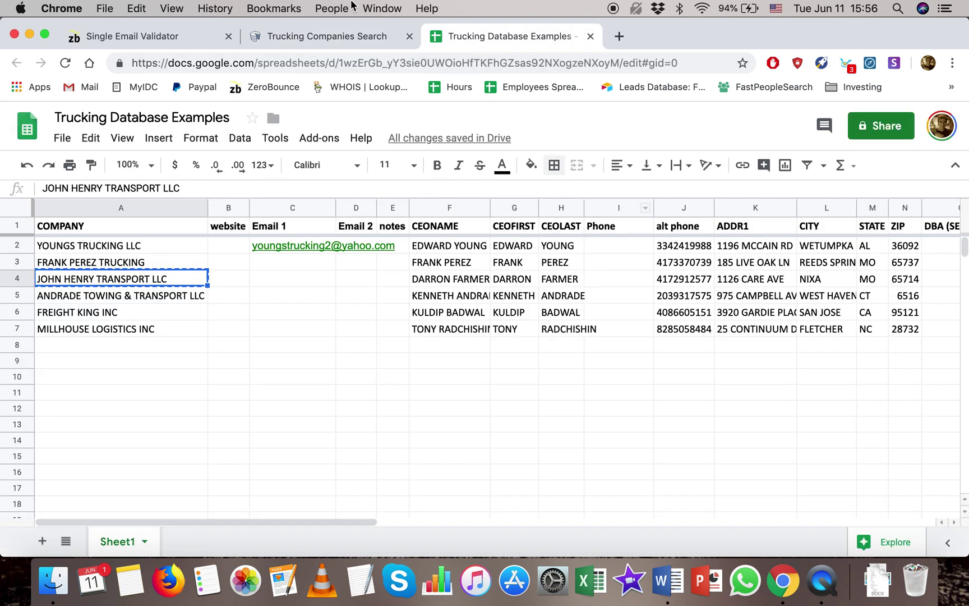
left_click(342, 37)
Open the JOHN HENRY TRANSPORT LLC record and copy its contact email
left_click(307, 359)
scroll(548, 362, "down", 4)
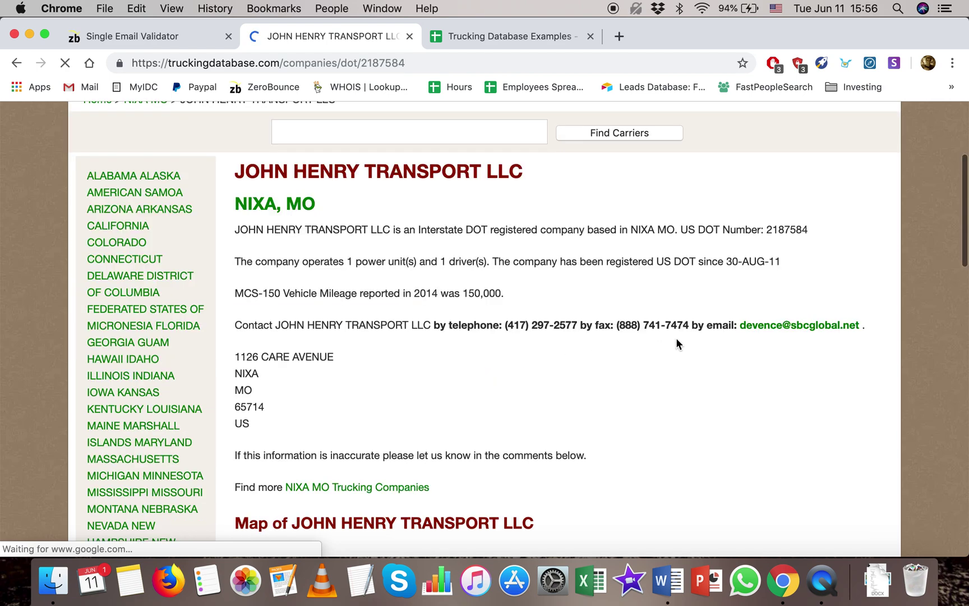
right_click(777, 328)
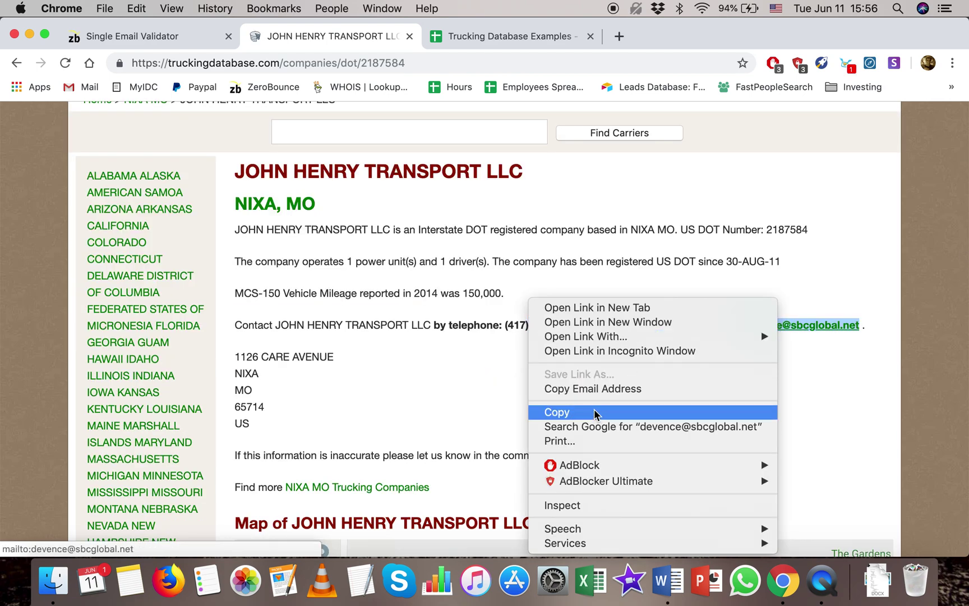
left_click(594, 414)
Replace the old address in ZeroBounce with the new email and validate it
left_click(157, 43)
triple_click(522, 449)
key("super+v")
key("Return")
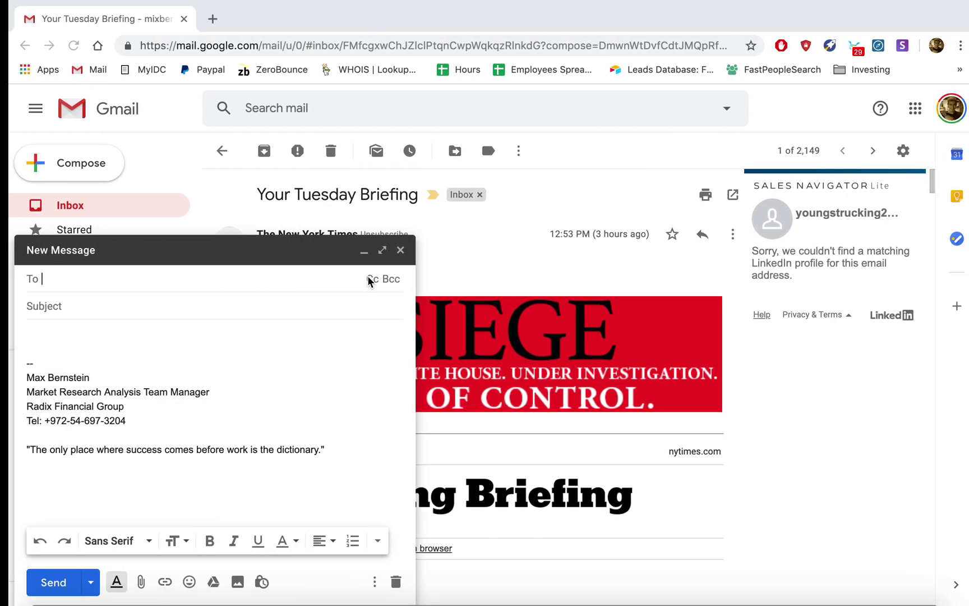
Add John Henry Transport's contact email as a Gmail draft recipient, then remove it
left_click(182, 286)
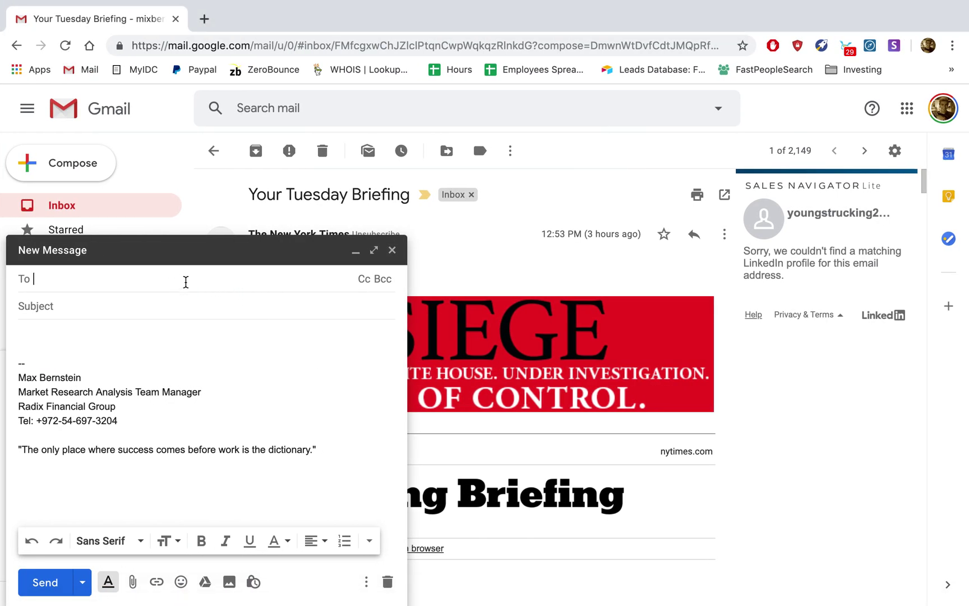
key("super+v")
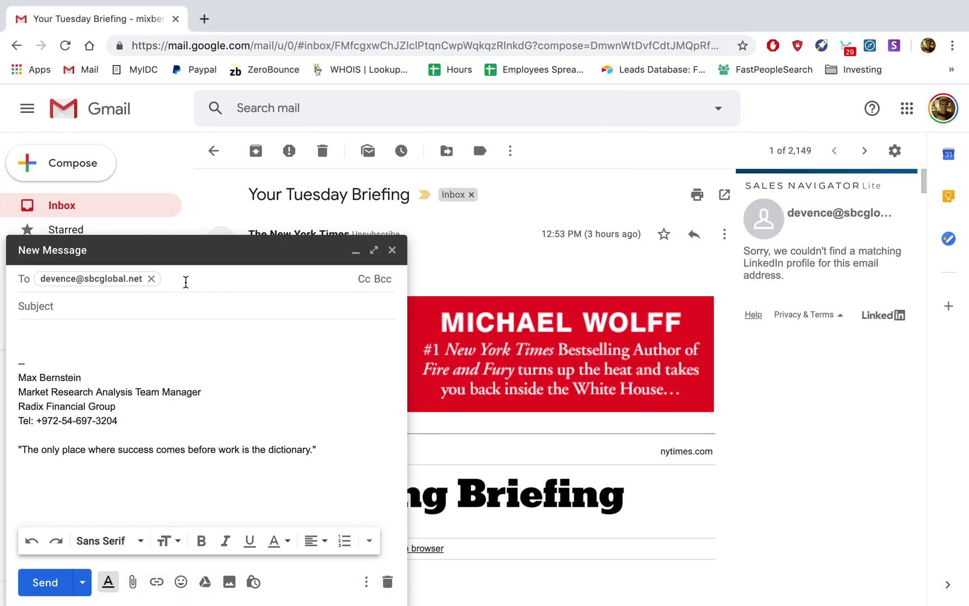
left_click(152, 280)
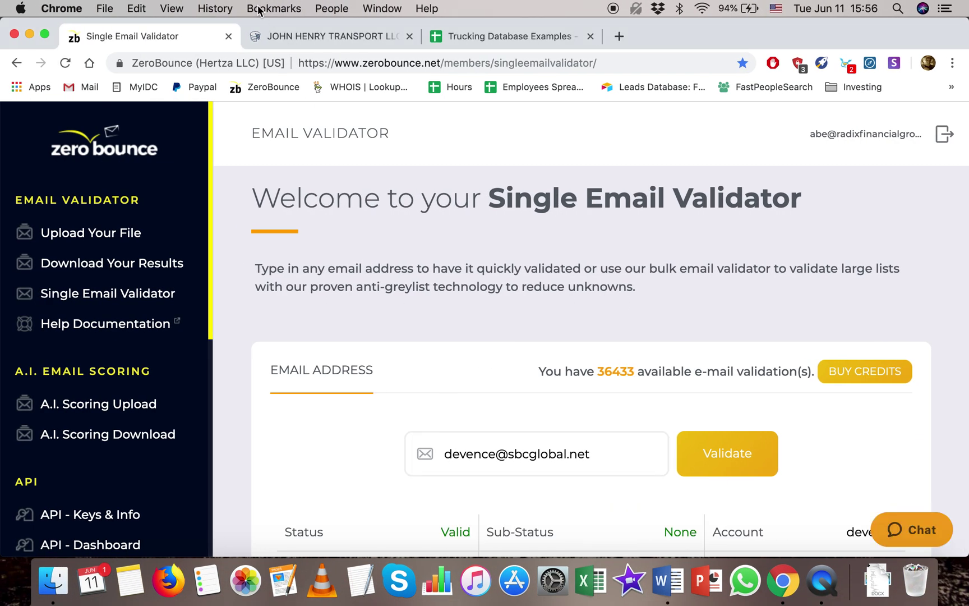
Paste John Henry Transport's validated email into Email 1 cell C4, then select A5
left_click(466, 35)
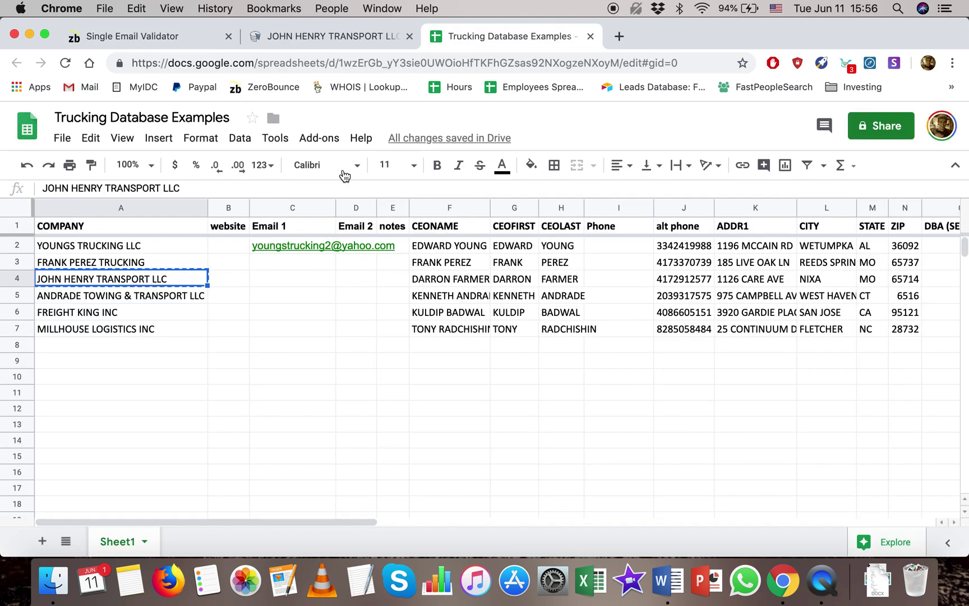
left_click(304, 278)
key("super+v")
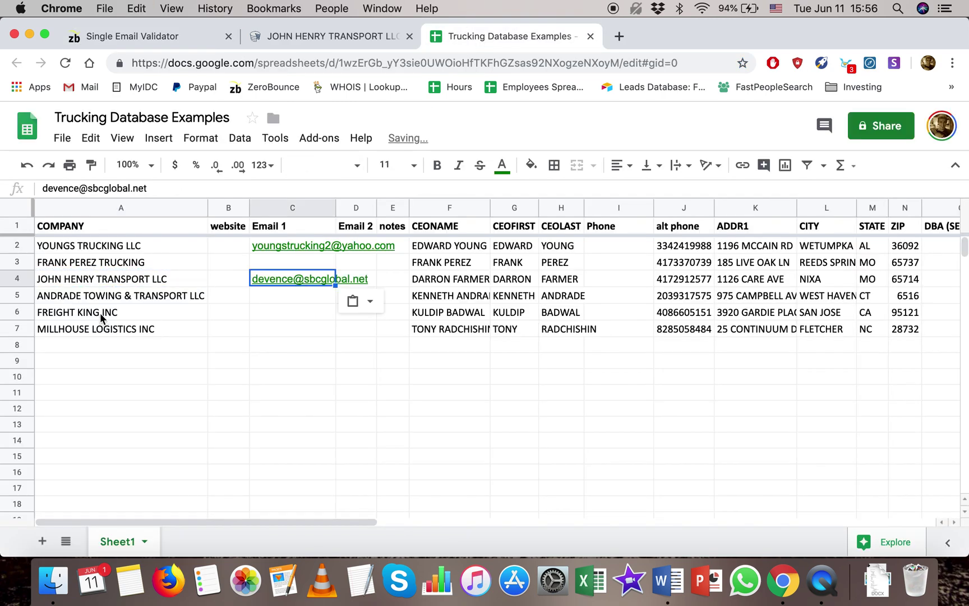
left_click(83, 298)
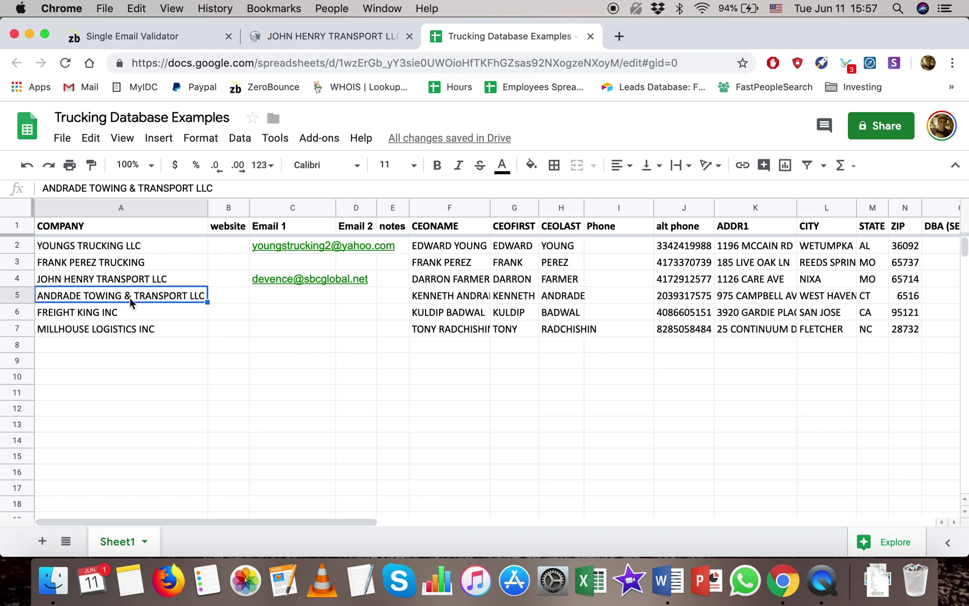
Search the carrier database for ANDRADE TOWING & TRANSPORT LLC from cell A5
key("super+c")
left_click(326, 35)
scroll(299, 223, "up", 5)
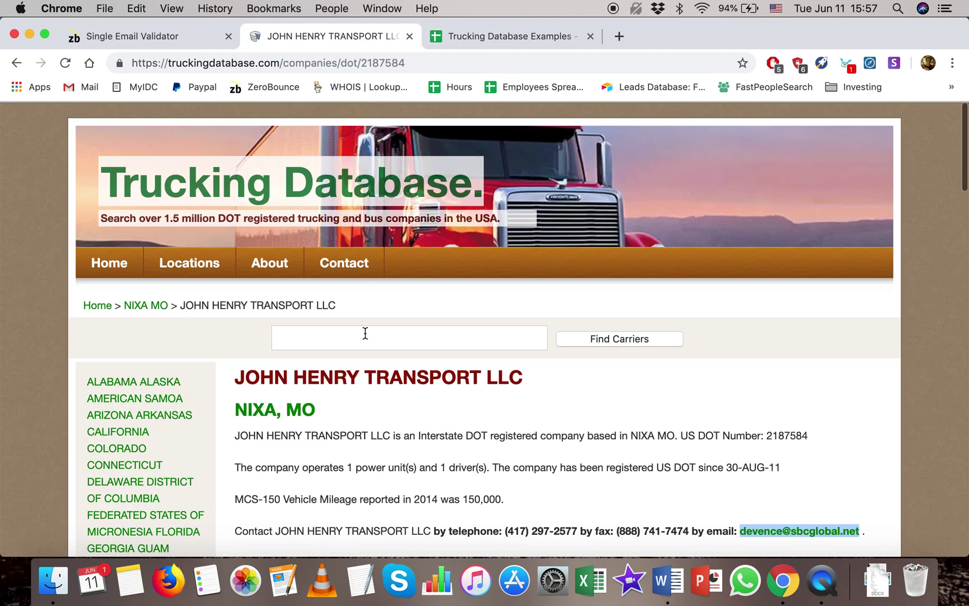
left_click(364, 336)
key("super+v")
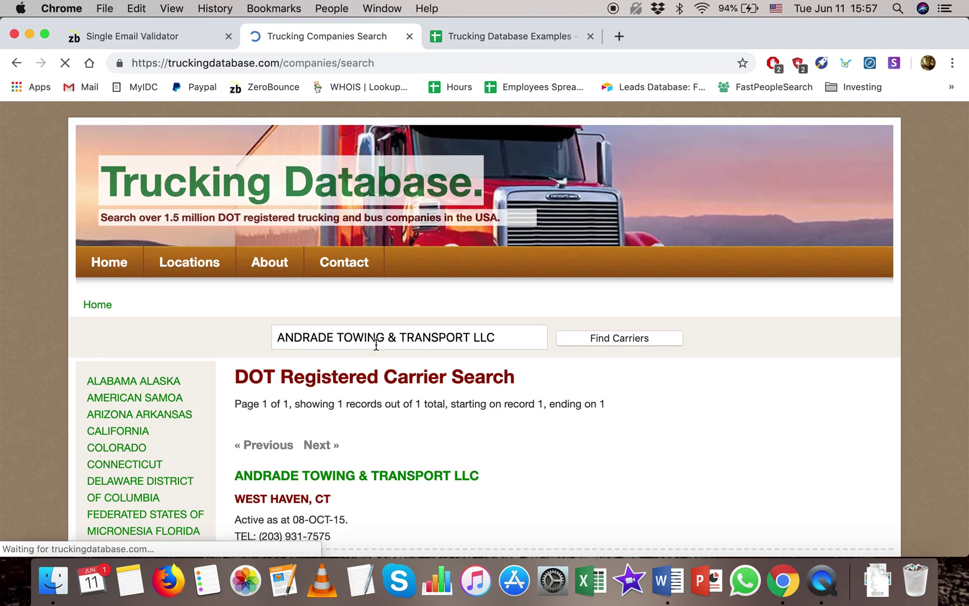
scroll(374, 345, "down", 5)
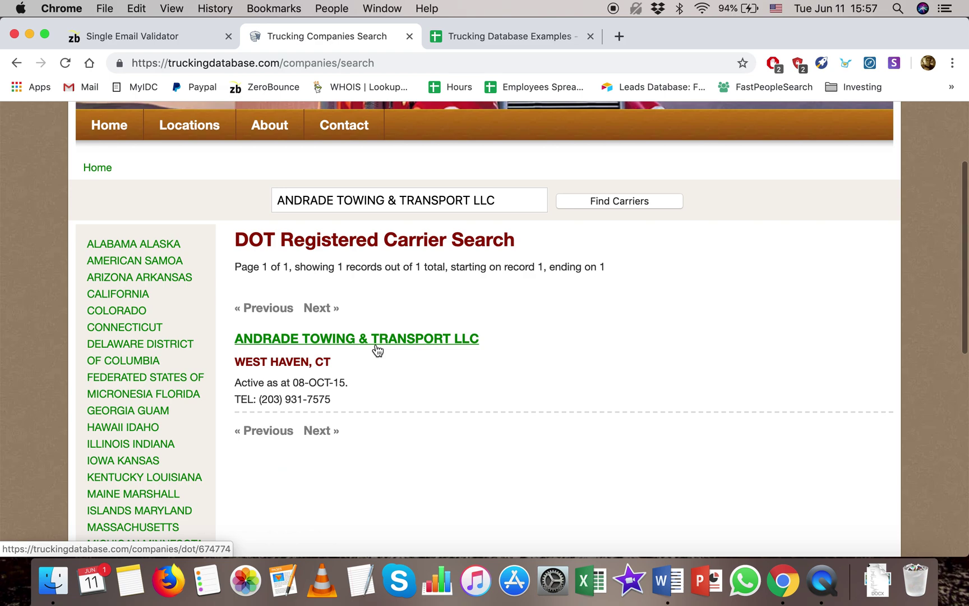
Confirm WEST HAVEN CT in the sheet and open the matching detail page
left_click(497, 41)
left_click_drag(845, 293, 872, 297)
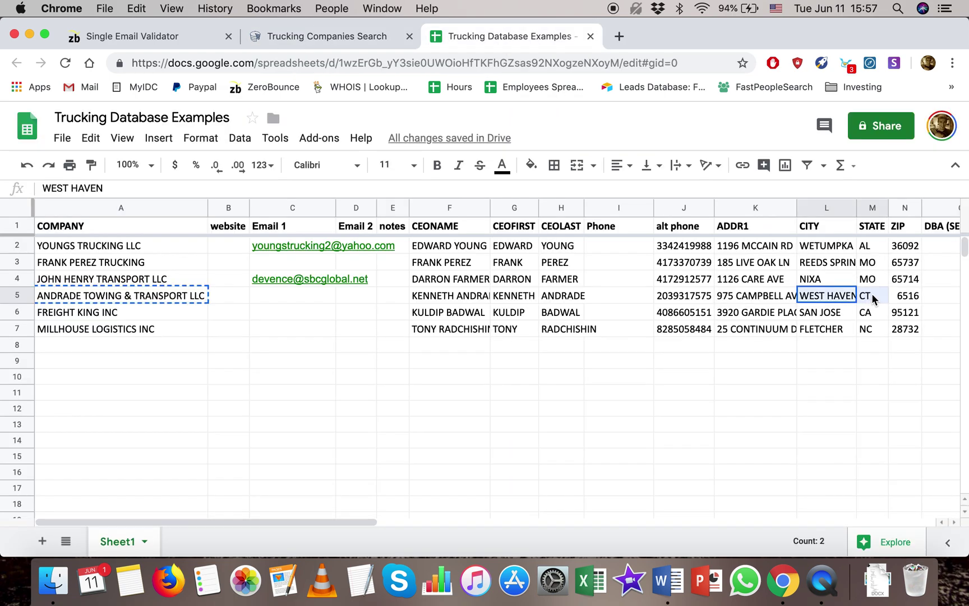
left_click(314, 41)
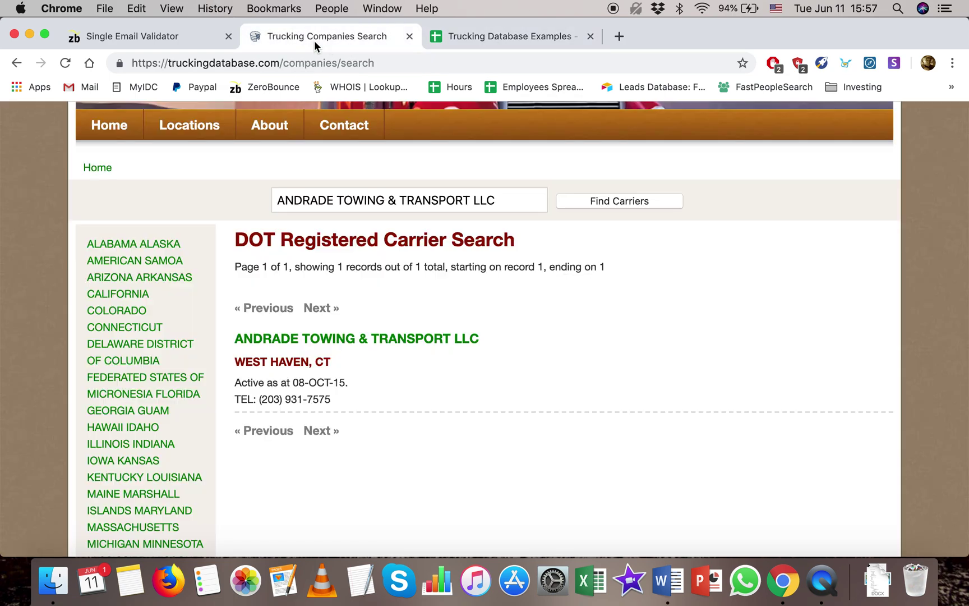
left_click(431, 338)
Copy ANDRADE TOWING & TRANSPORT LLC's contact email address
scroll(487, 339, "down", 3)
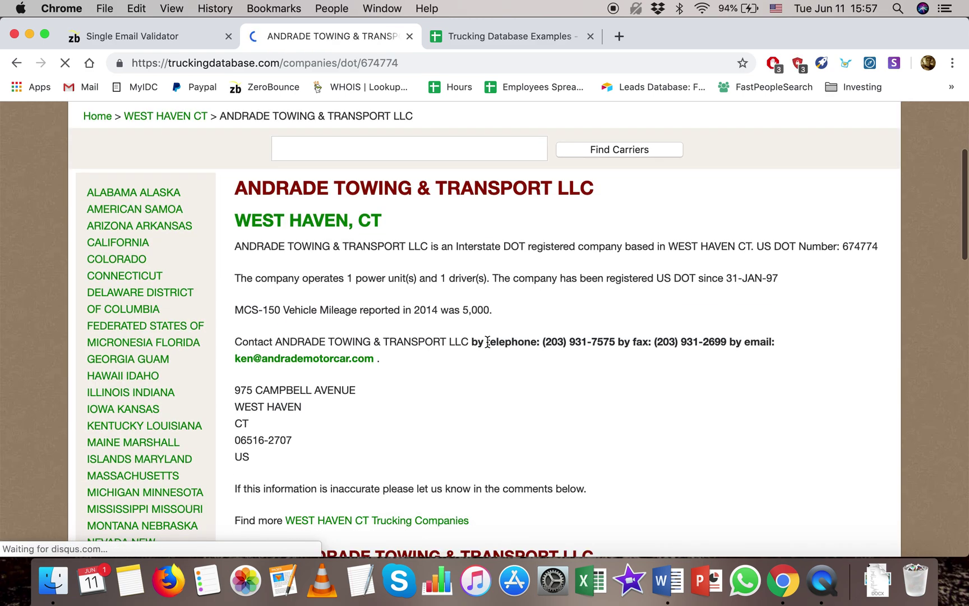
right_click(331, 361)
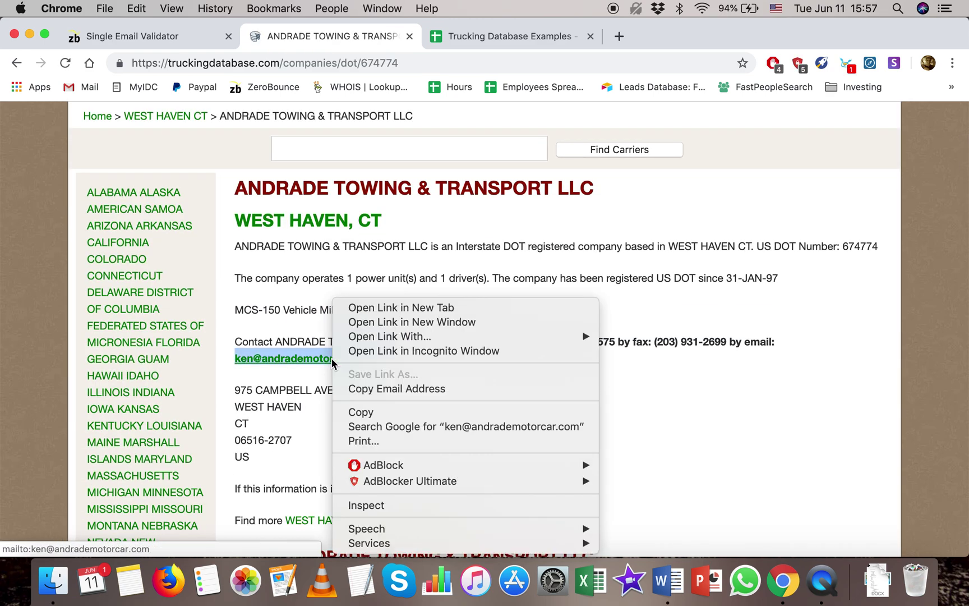
left_click(391, 414)
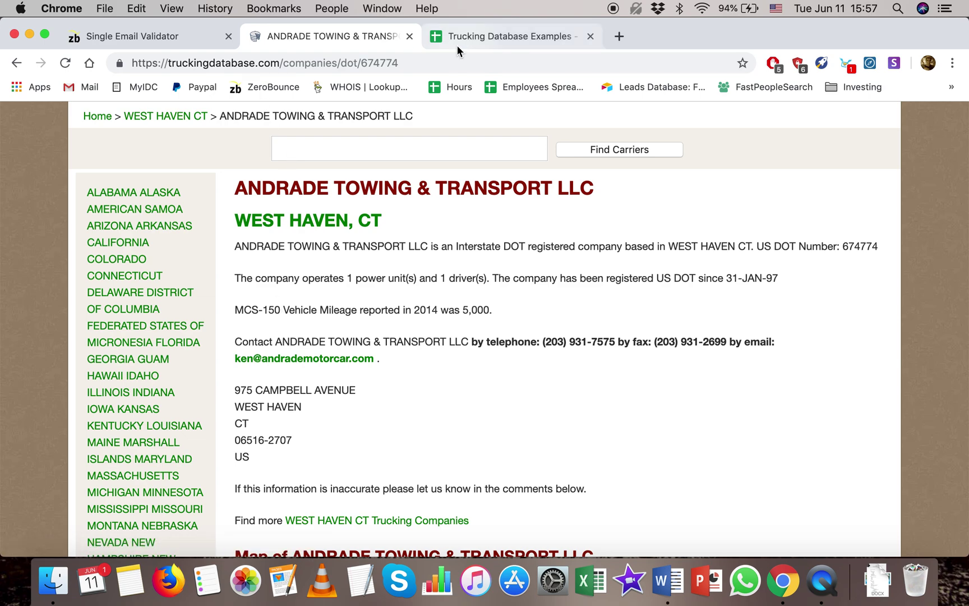
left_click(458, 49)
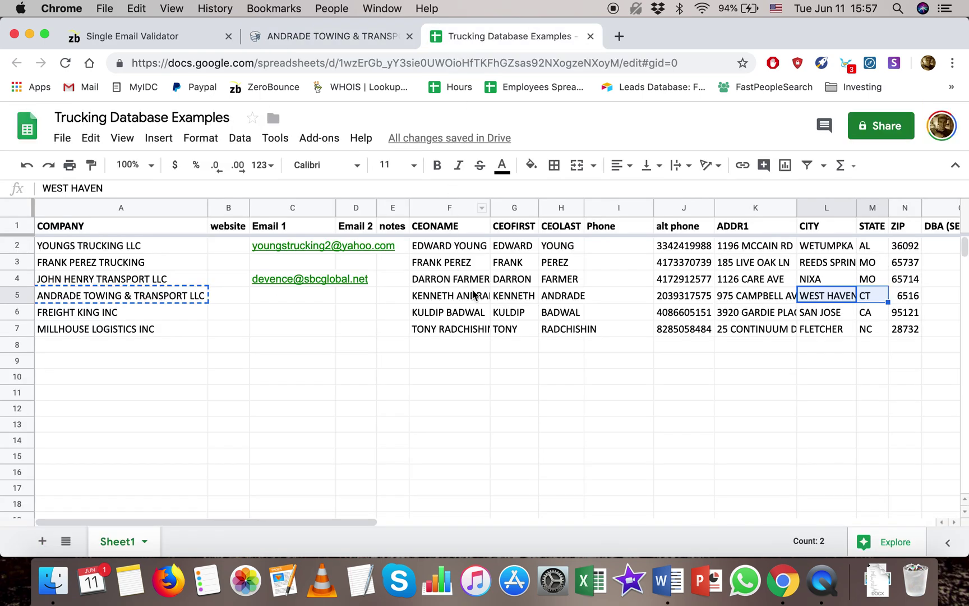
left_click(533, 292)
type("Ken")
key("Return")
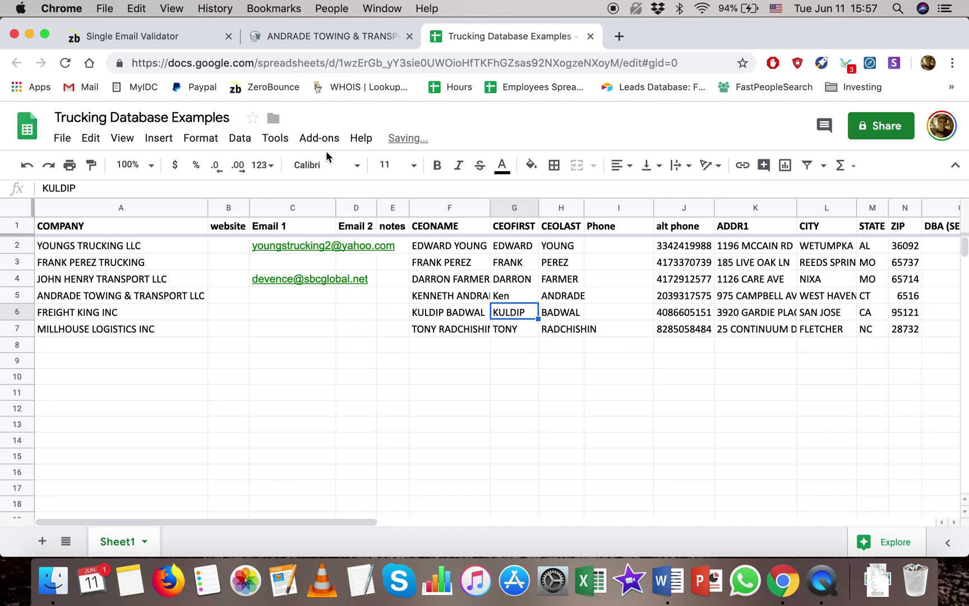
Validate ANDRADE's copied contact email in ZeroBounce
left_click(156, 38)
triple_click(515, 468)
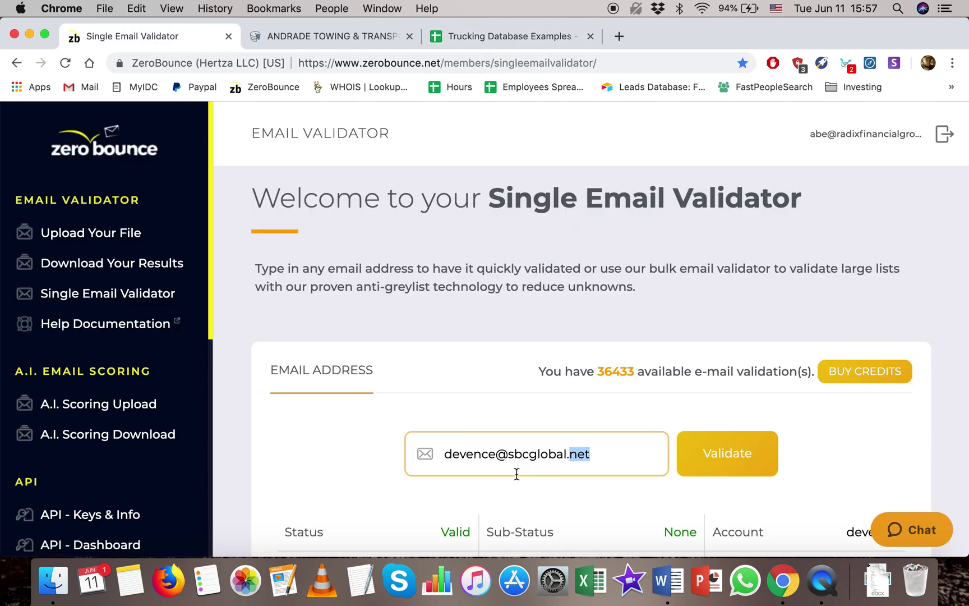
key("cmd+v")
key("Return")
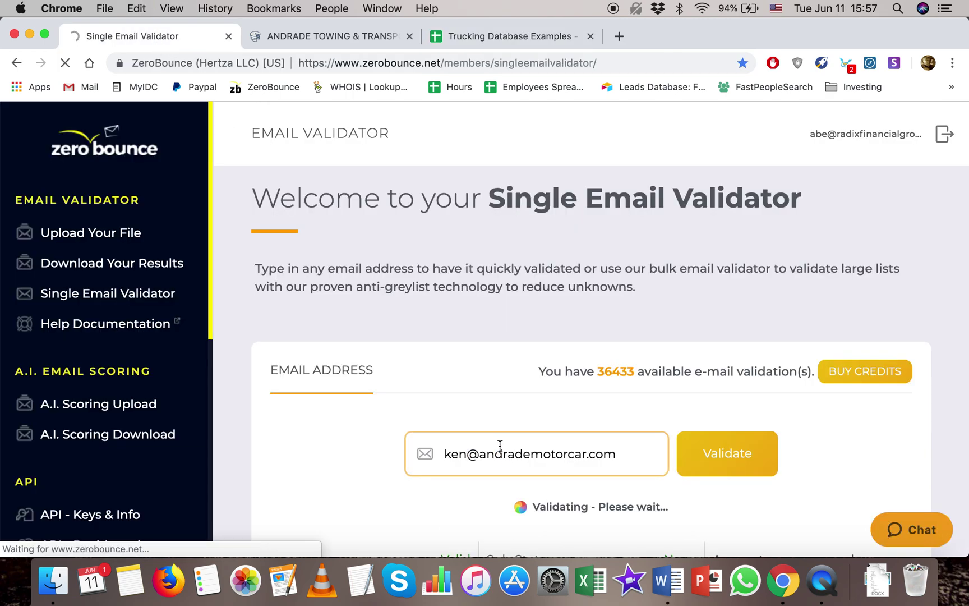
Test the address as a Gmail draft recipient, then remove it
key("cmd+grave")
left_click(201, 284)
key("cmd+v")
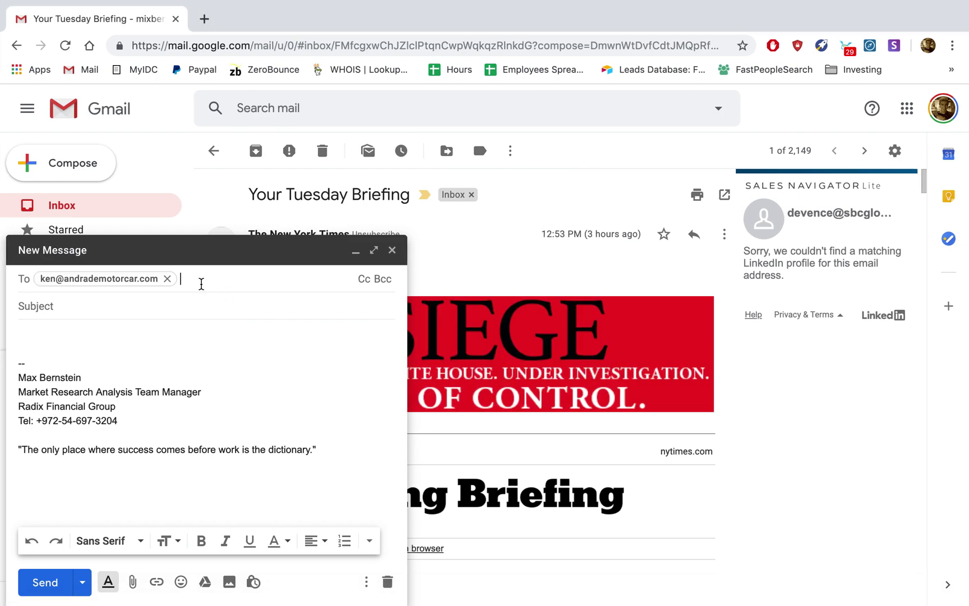
left_click(168, 279)
key("cmd+grave")
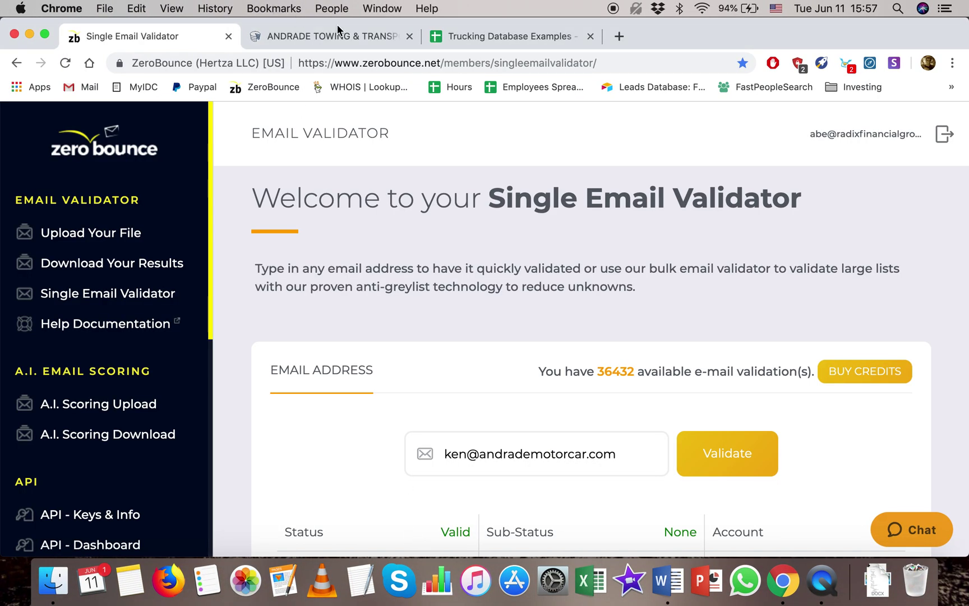
Paste the validated address into ANDRADE's Email 1 cell C5
left_click(477, 35)
left_click(304, 299)
key("cmd+v")
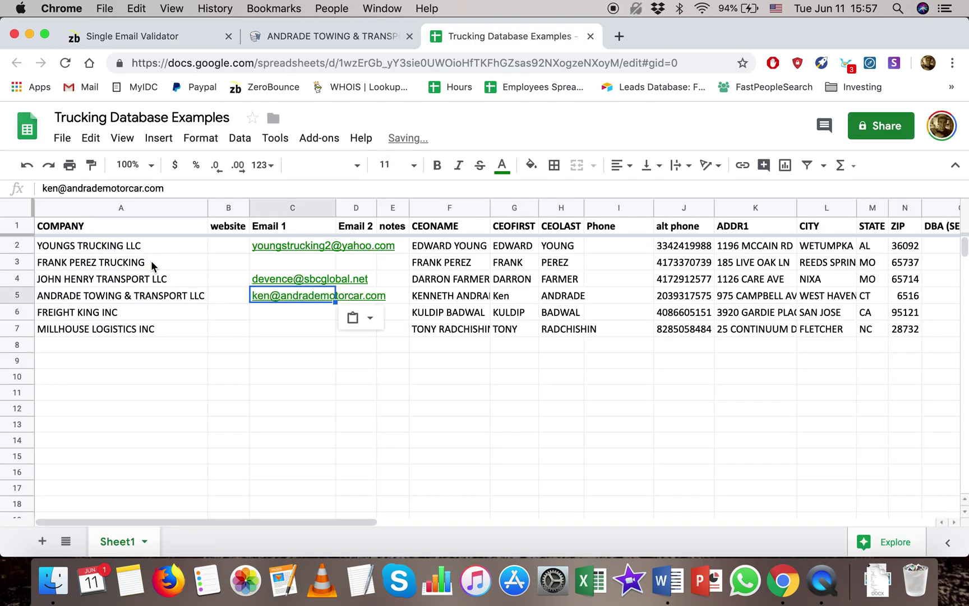
Review names A2:A5 and emails C2:C6, then copy FREIGHT KING INC from A6
left_click_drag(135, 246, 162, 296)
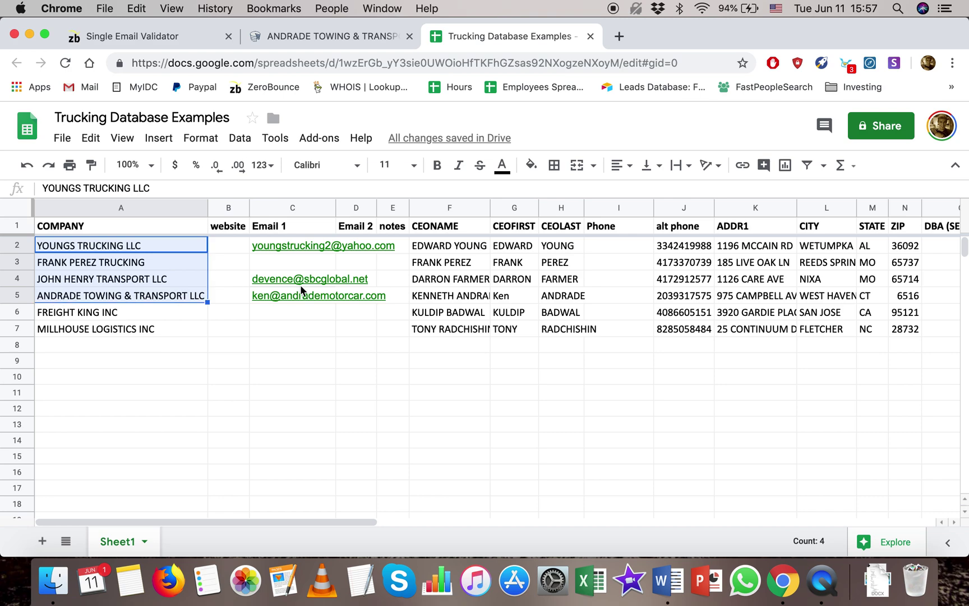
left_click(302, 248)
left_click_drag(287, 243, 289, 307)
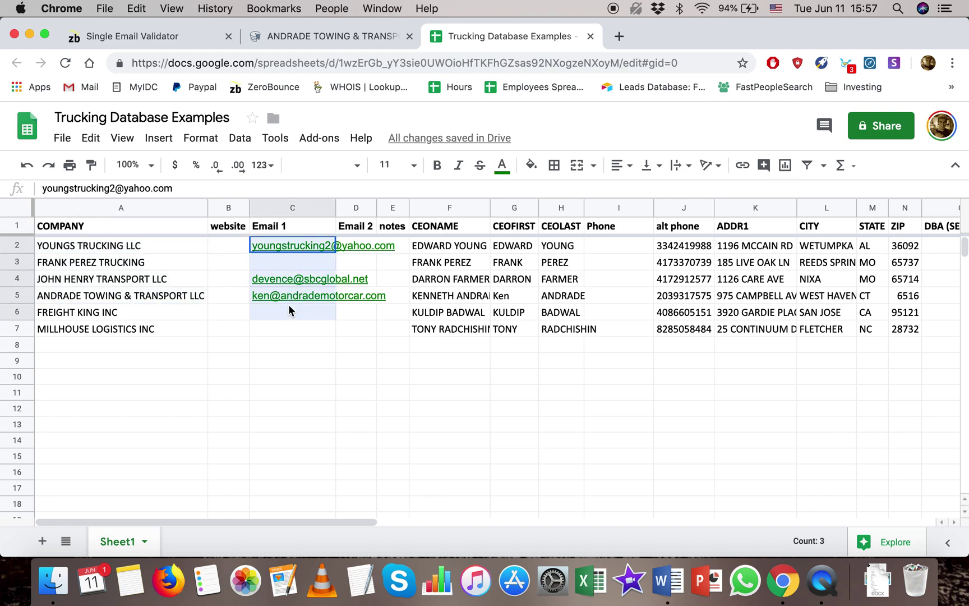
left_click(113, 312)
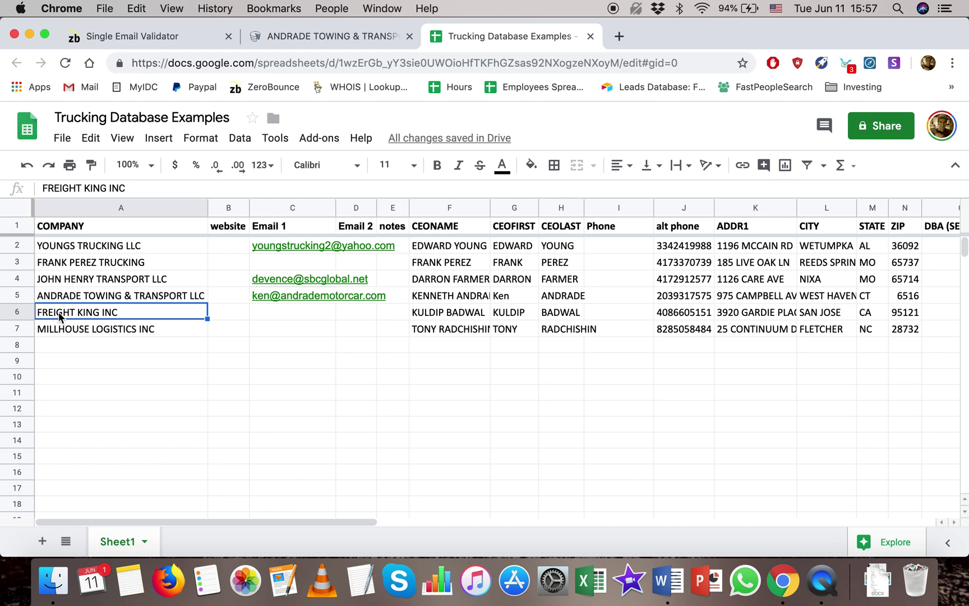
key("super+c")
Search truckingdatabase.com's Find Carriers for FREIGHT KING INC
left_click(332, 36)
scroll(394, 213, "up", 5)
left_click(377, 336)
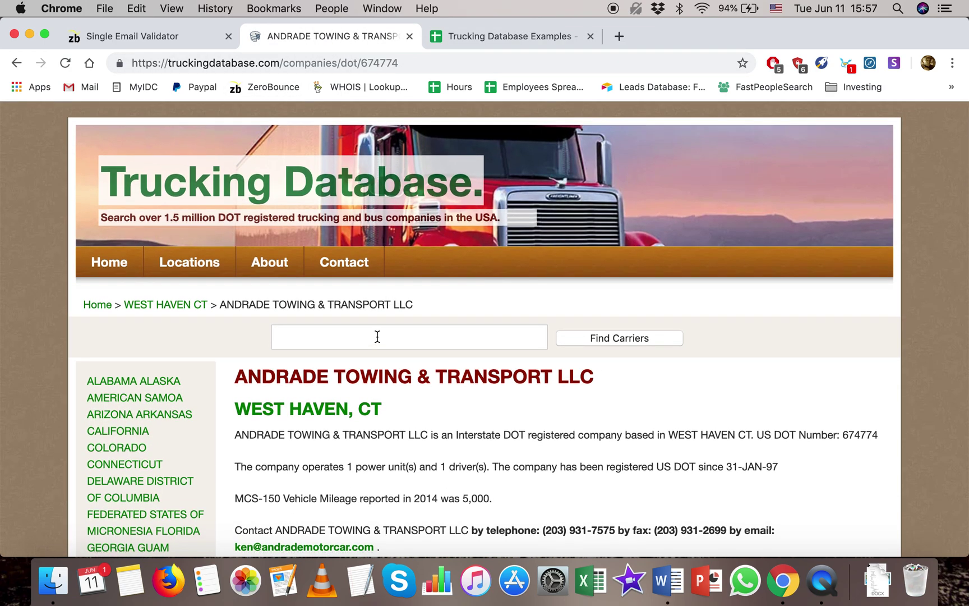
key("super+v")
key("Return")
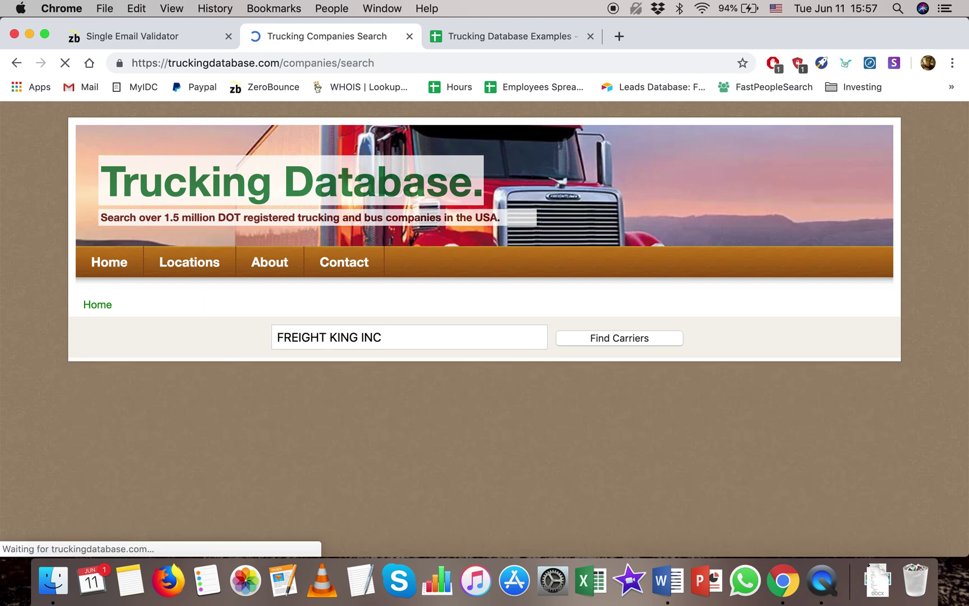
scroll(409, 385, "down", 5)
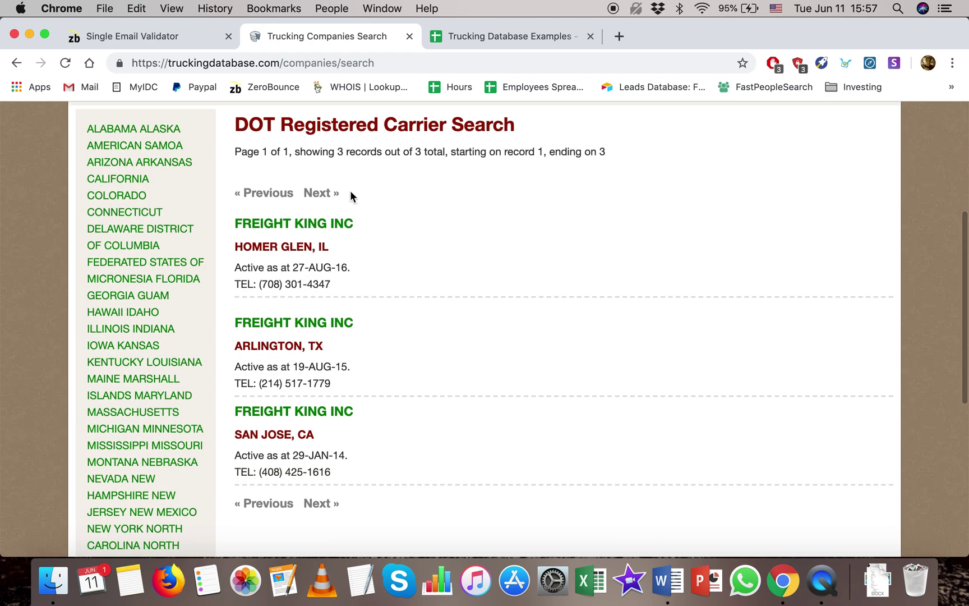
Check the city in the sheet and open the San Jose, CA FREIGHT KING INC listing
left_click(477, 45)
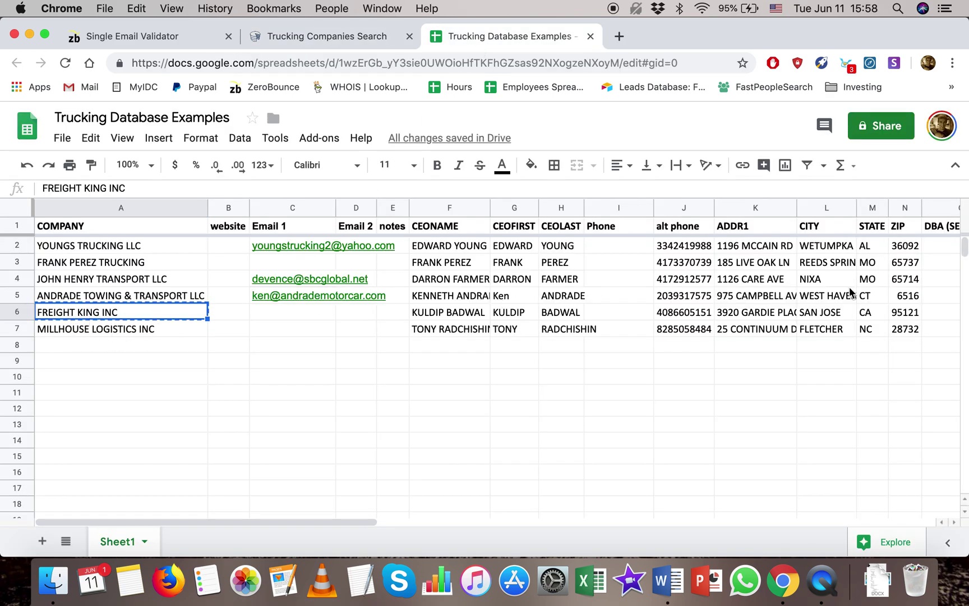
left_click_drag(836, 310, 864, 317)
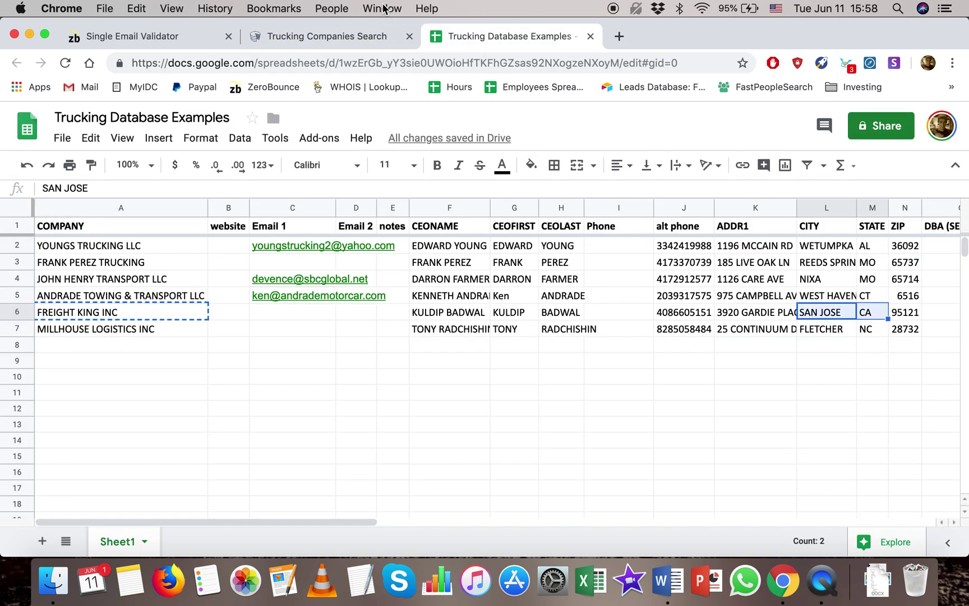
left_click(353, 37)
scroll(324, 393, "down", 1)
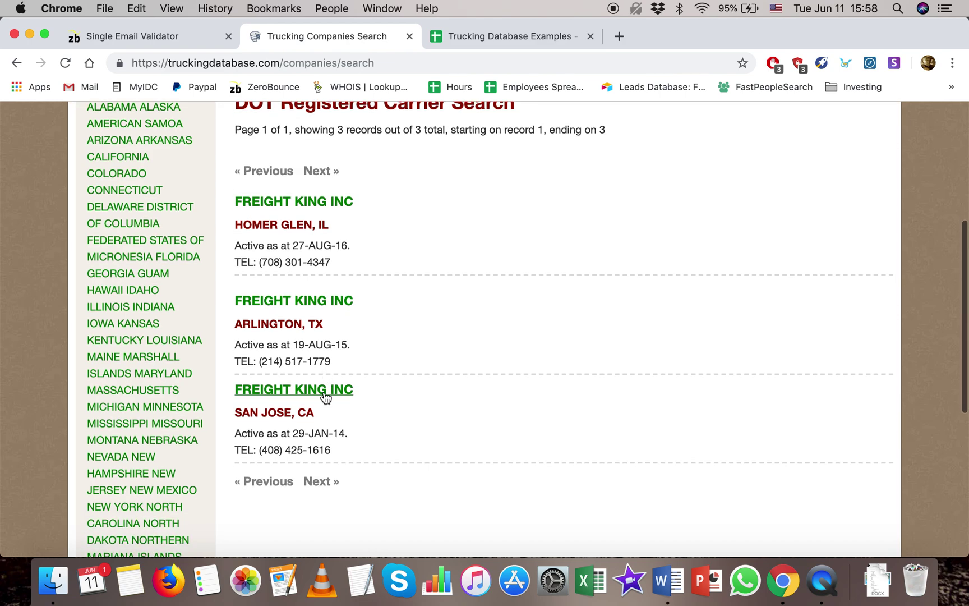
left_click(285, 392)
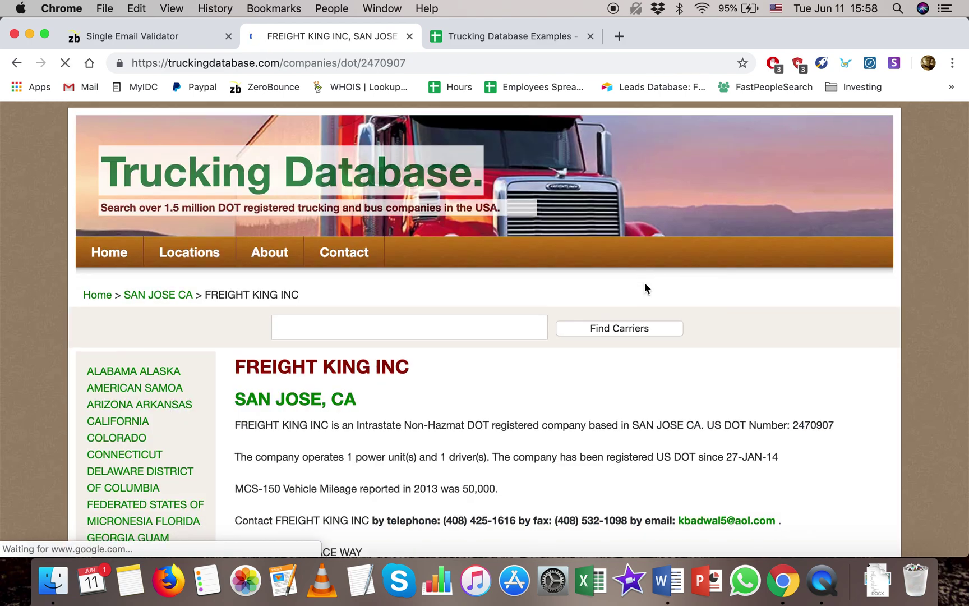
Copy FREIGHT KING INC's contact email address
scroll(644, 285, "down", 5)
right_click(715, 331)
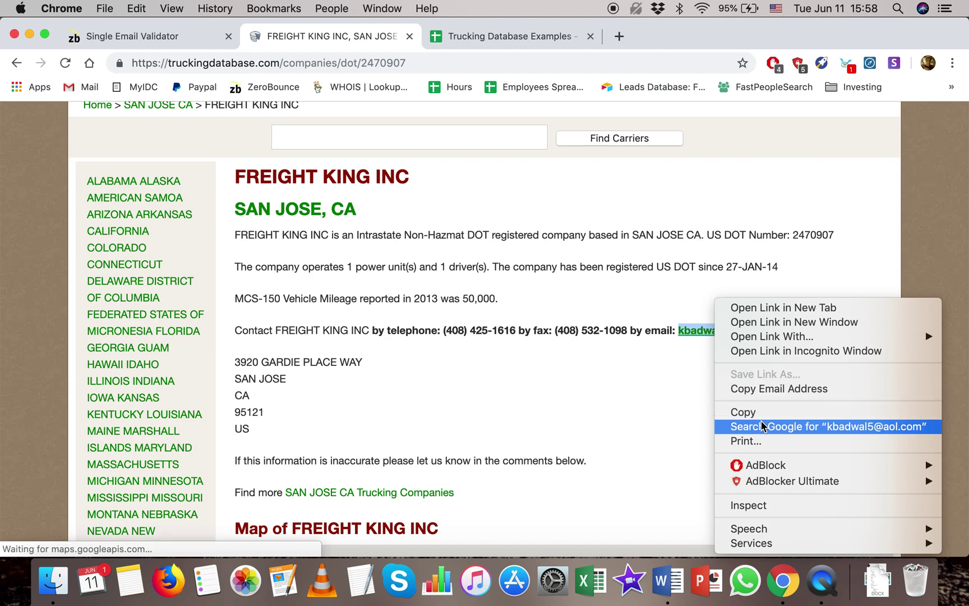
left_click(743, 412)
Validate the FREIGHT KING INC contact email in ZeroBounce's Single Email Validator and confirm it returns Valid
left_click(149, 37)
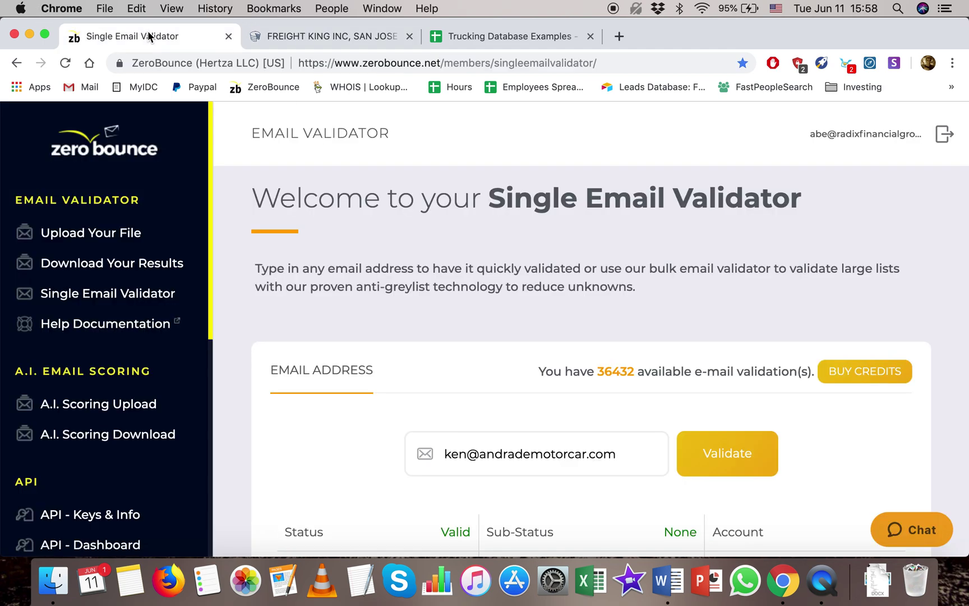
key("super+a")
key("super+v")
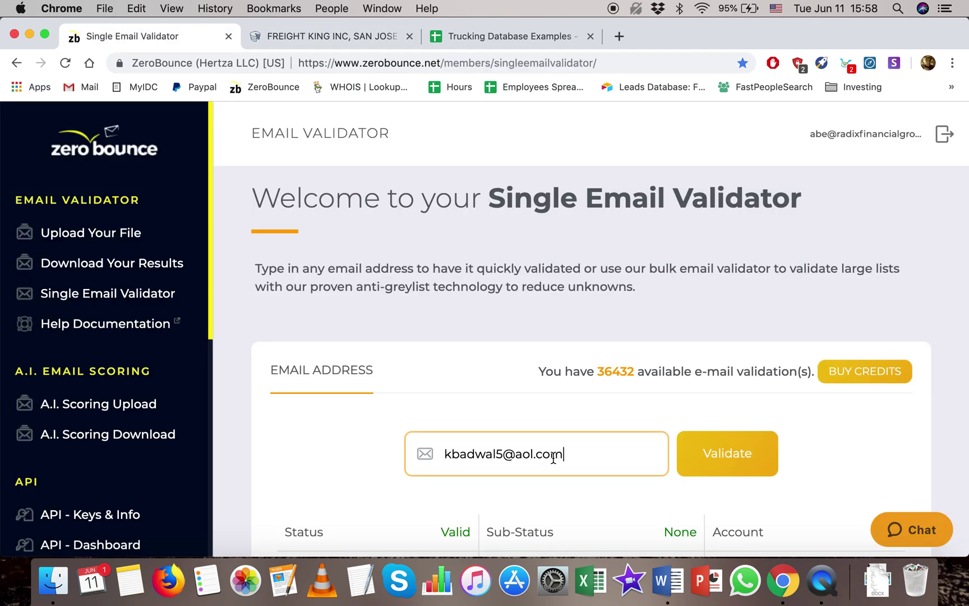
key("Return")
key("ctrl+Right")
key("super+v")
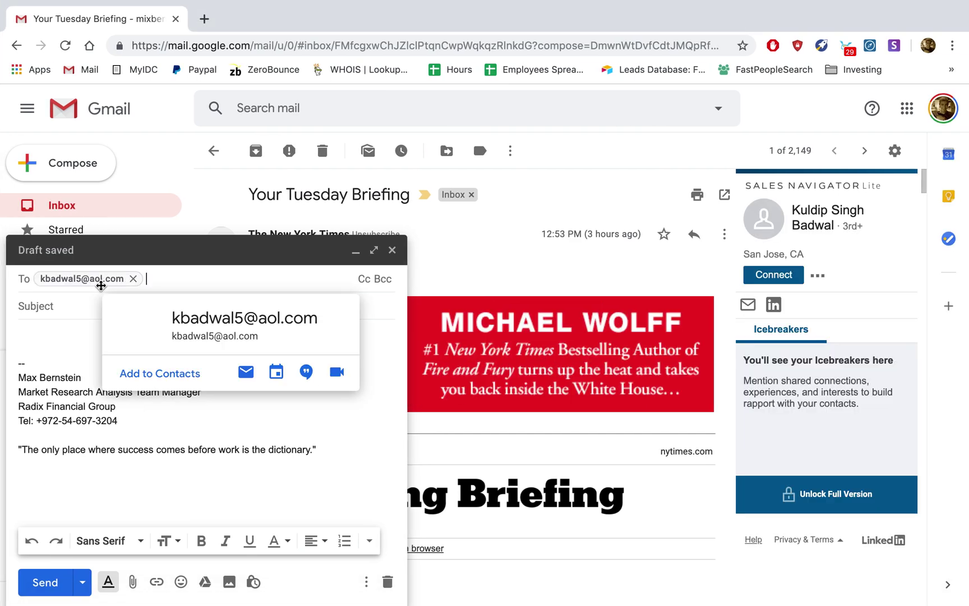
left_click(822, 219)
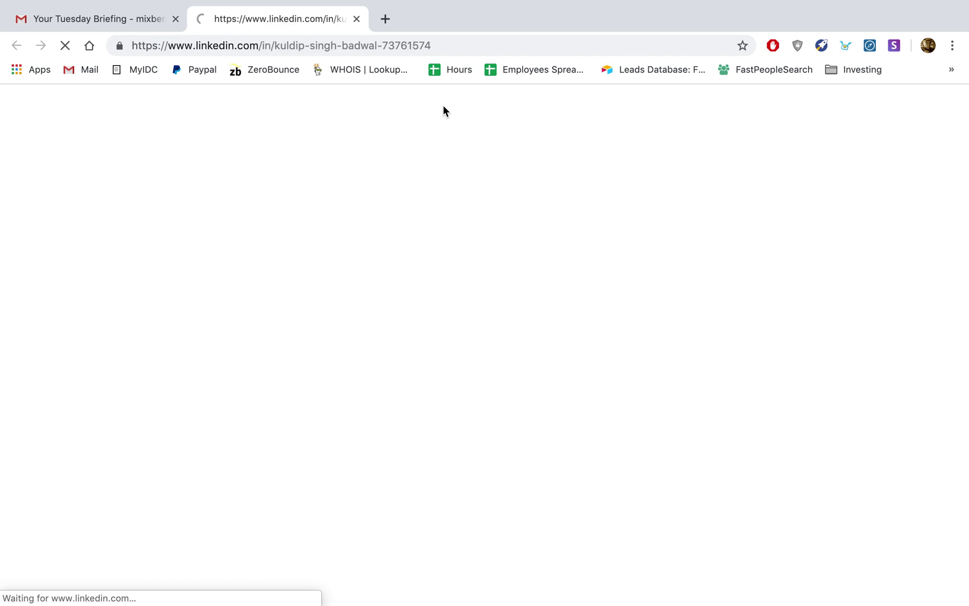
key("ctrl+Left")
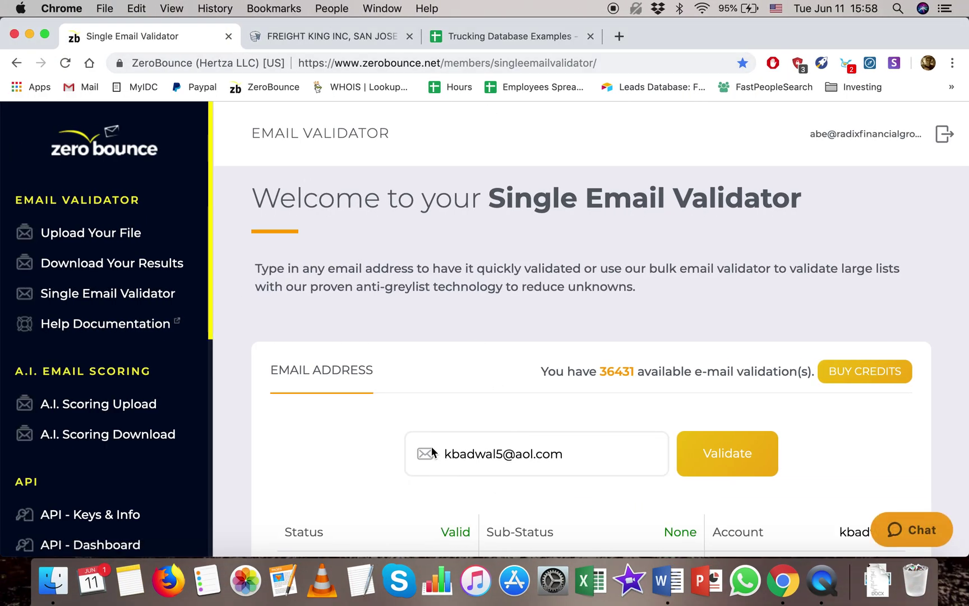
Paste the validated email into FREIGHT KING INC's Email 1 cell, C6
left_click(468, 40)
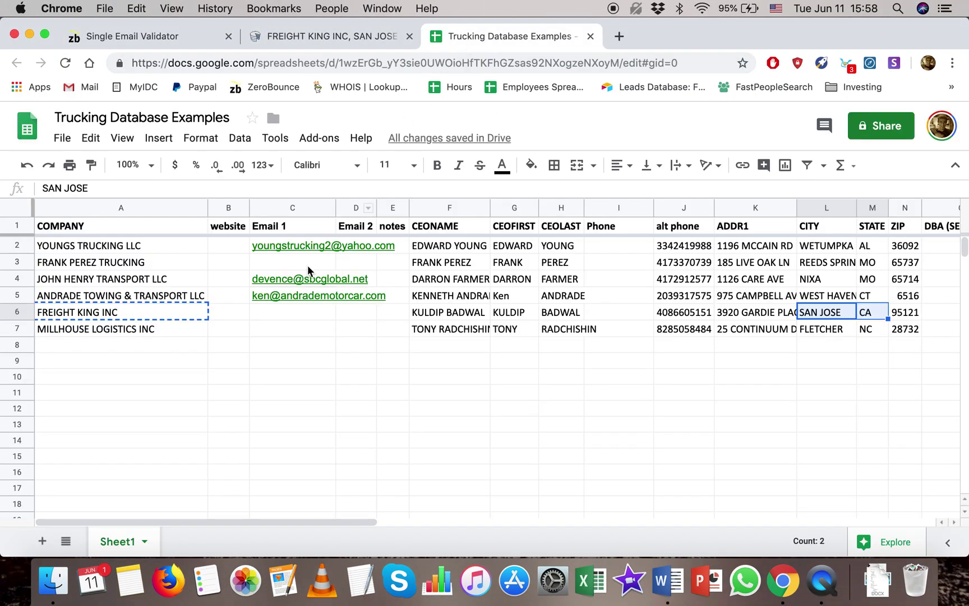
left_click(287, 314)
key("super+v")
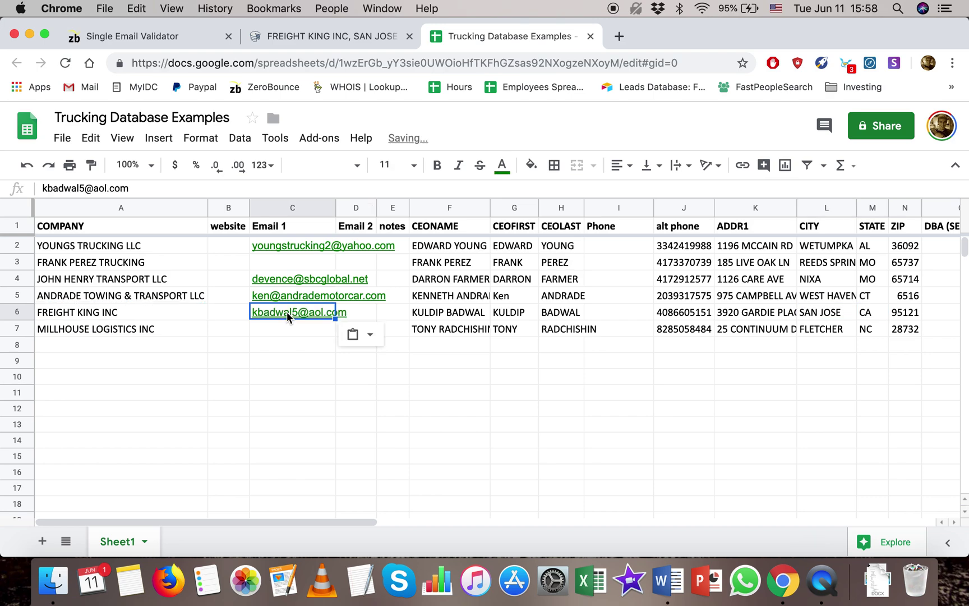
left_click(438, 313)
key("ctrl+Right")
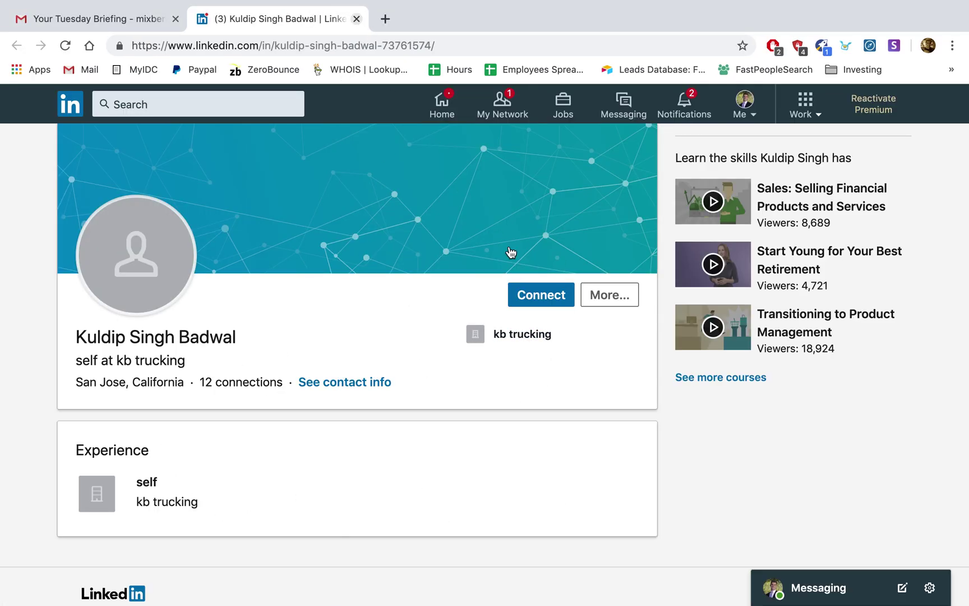
key("ctrl+Left")
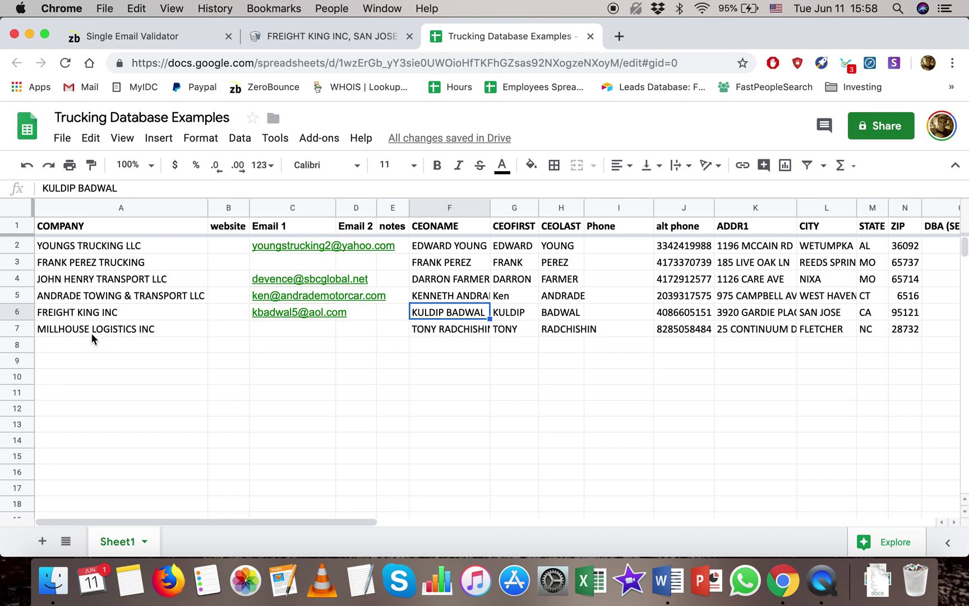
left_click(92, 335)
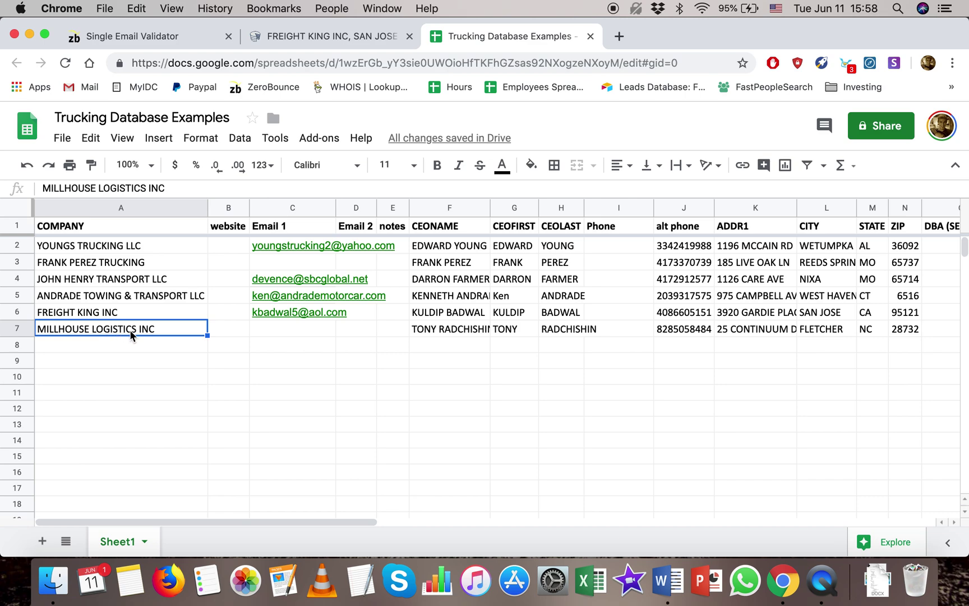
Search truckingdatabase.com's Find Carriers box for MILLHOUSE LOGISTICS INC, copied from cell A7
key("super+c")
left_click(317, 36)
scroll(413, 258, "up", 5)
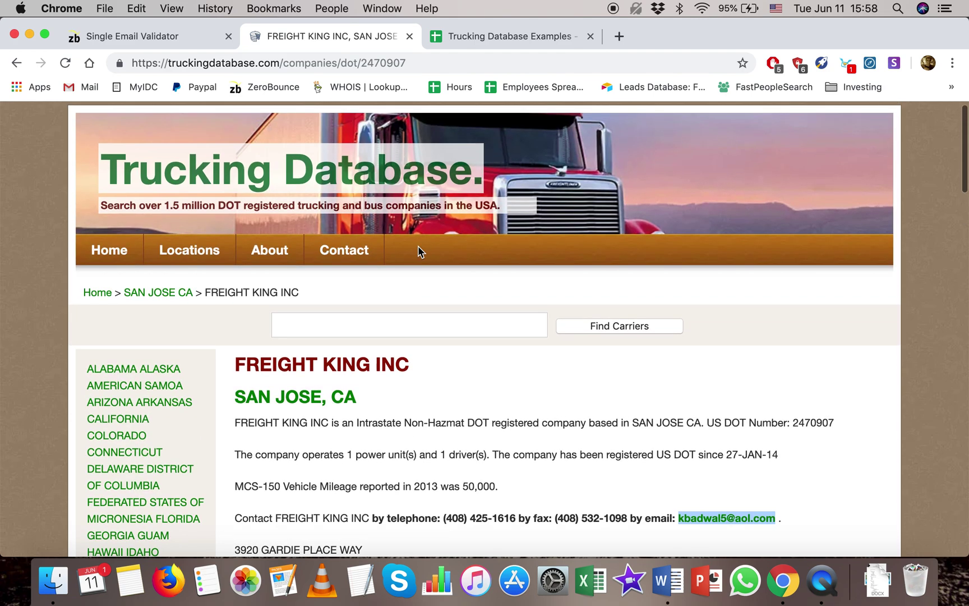
left_click(340, 343)
key("super+v")
key("Return")
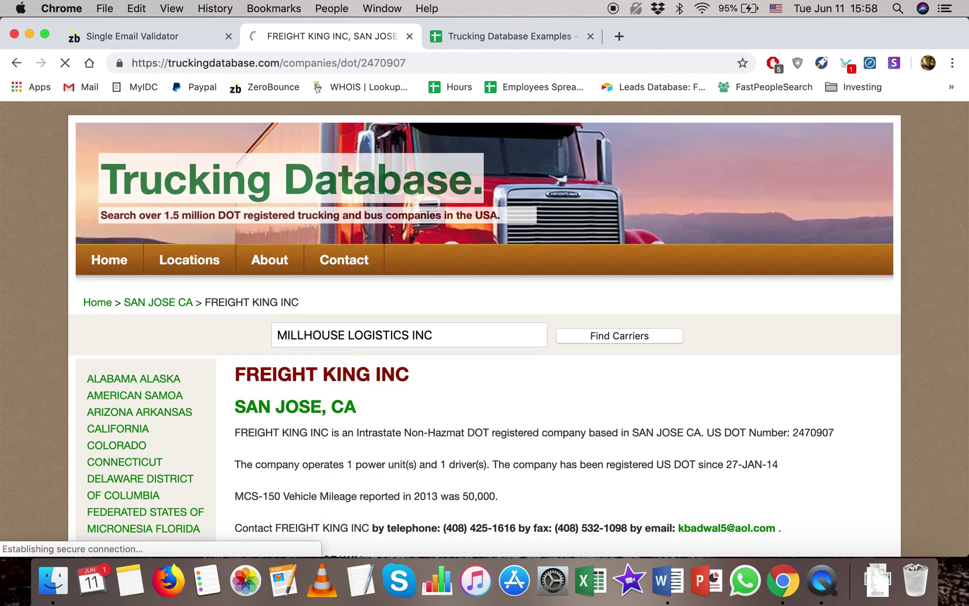
scroll(312, 288, "down", 5)
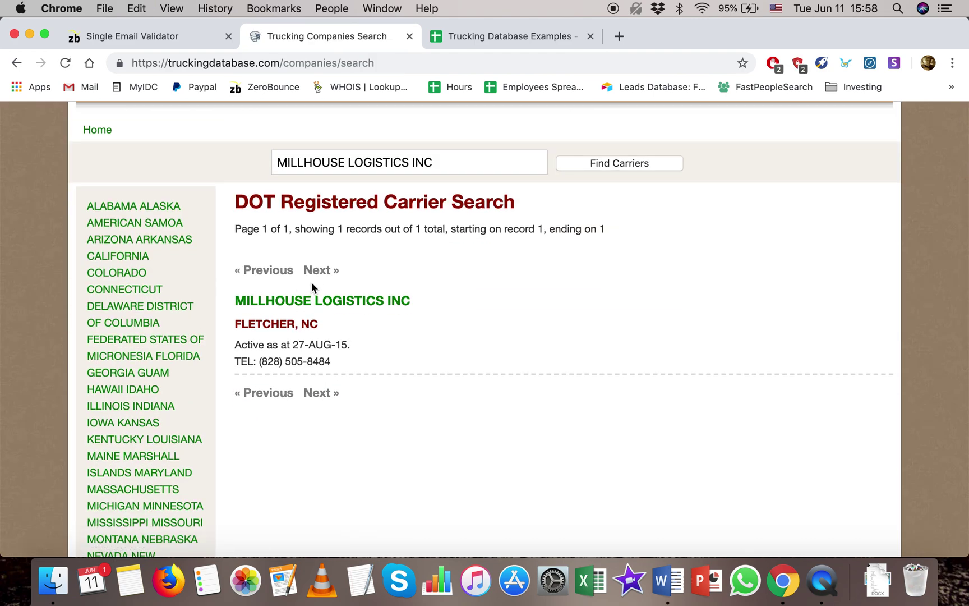
Verify the Fletcher, NC location in the sheet and open the matching MILLHOUSE LOGISTICS INC company page
left_click(495, 36)
left_click_drag(803, 331, 867, 332)
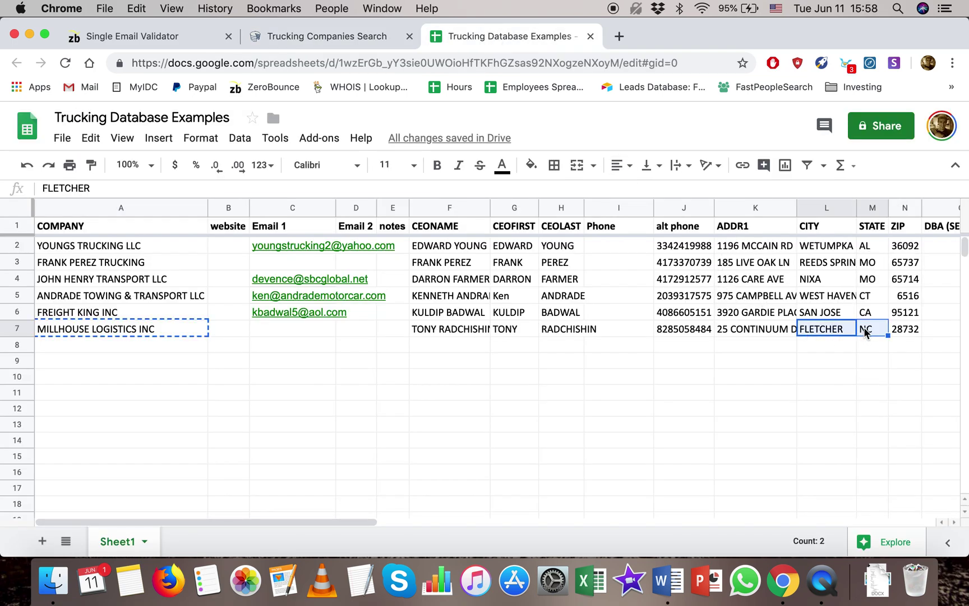
left_click(337, 36)
left_click(381, 306)
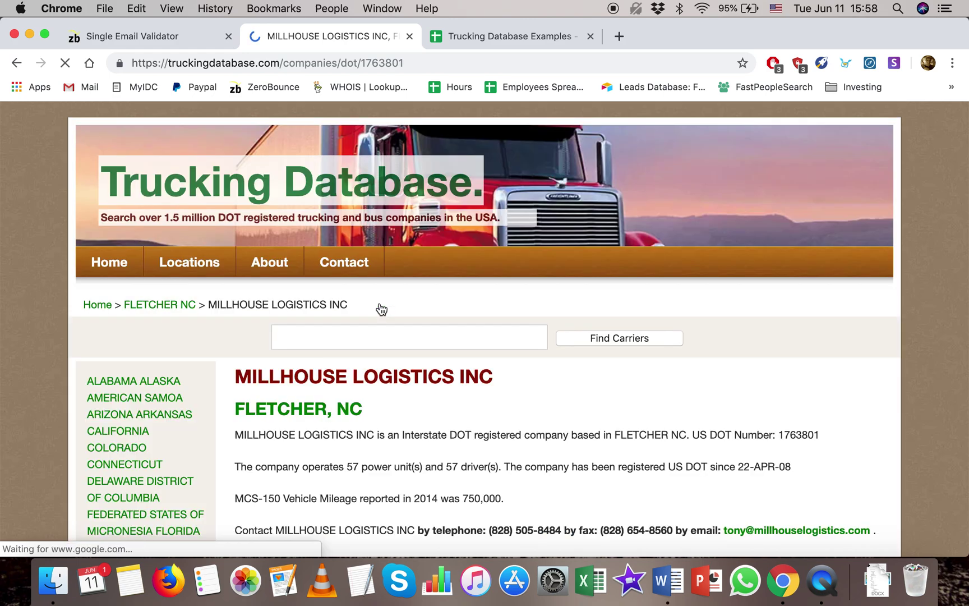
scroll(376, 424, "down", 5)
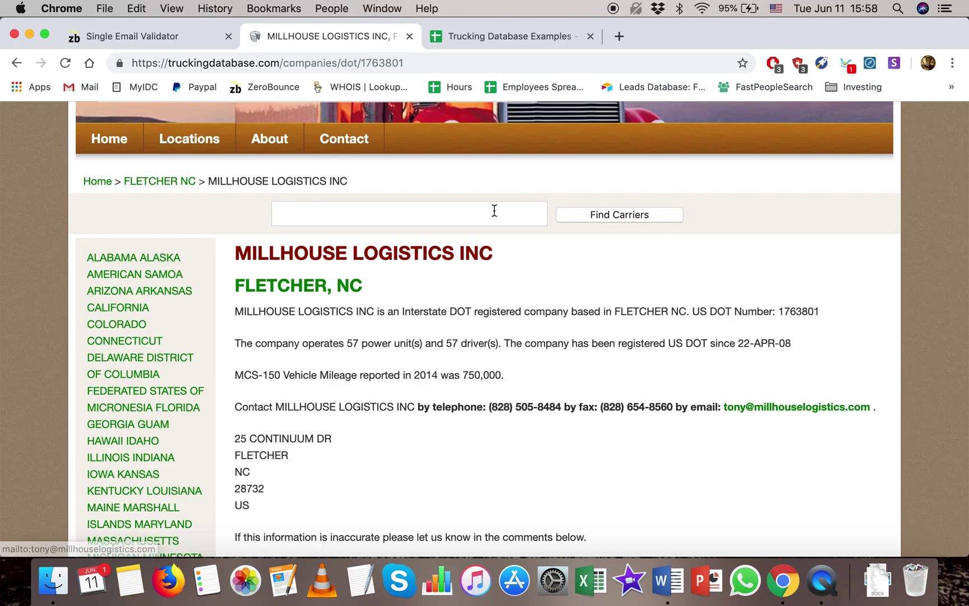
left_click(509, 35)
left_click_drag(104, 246, 118, 328)
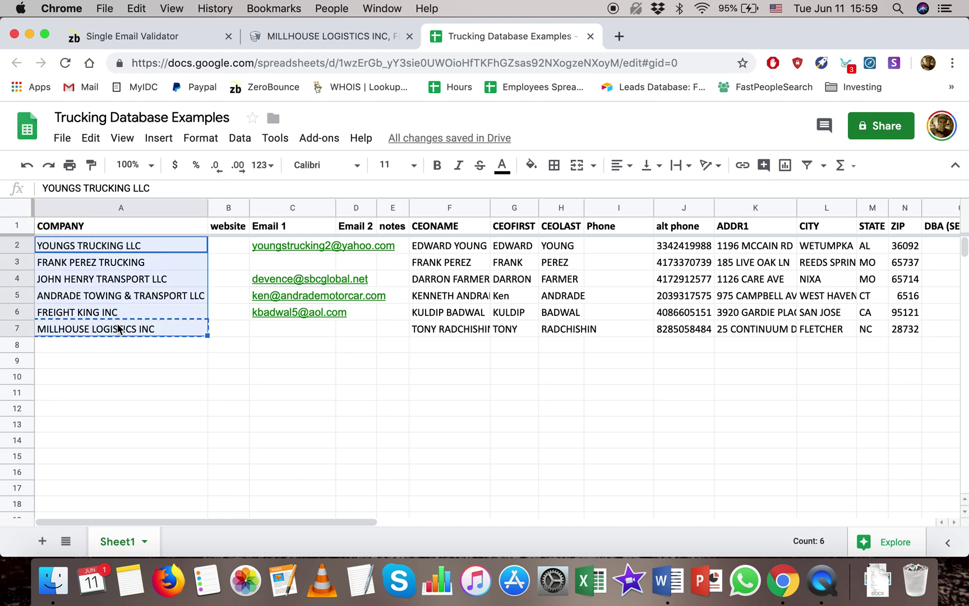
left_click(139, 325)
left_click(164, 343)
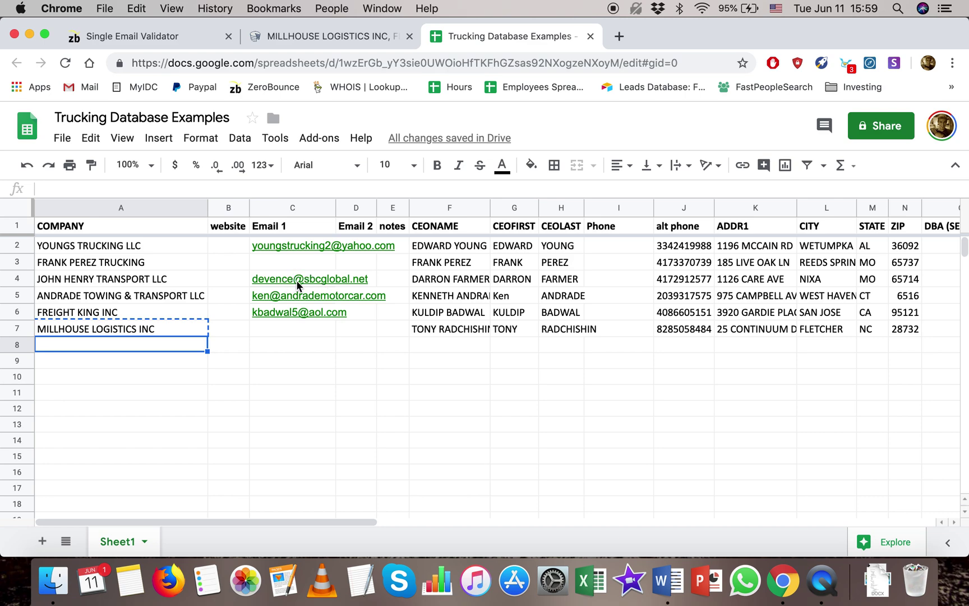
mouse_move(291, 270)
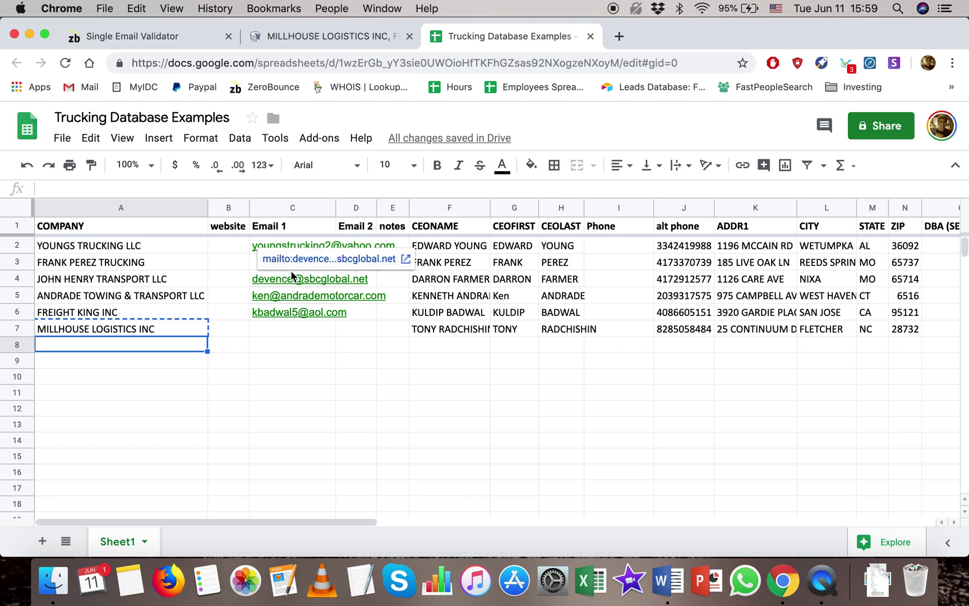